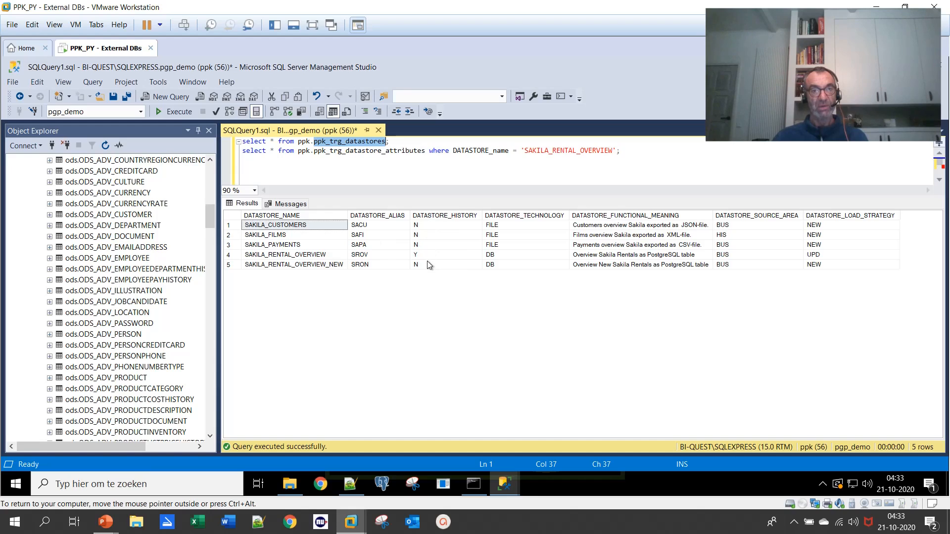
# Examine the history flag of SAKILA_RENTAL_OVERVIEW and the technology of the listed datastores
pyautogui.click(425, 258)
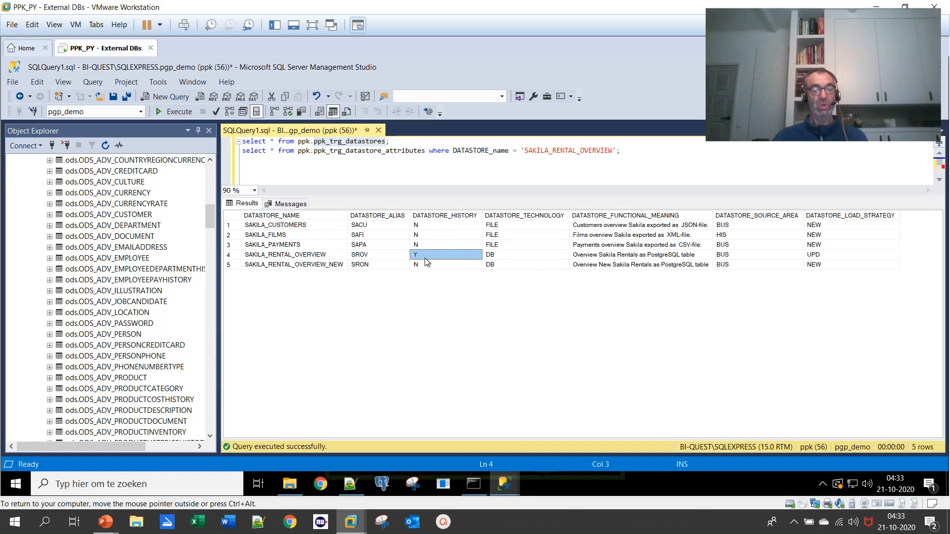
pyautogui.click(515, 226)
pyautogui.click(512, 236)
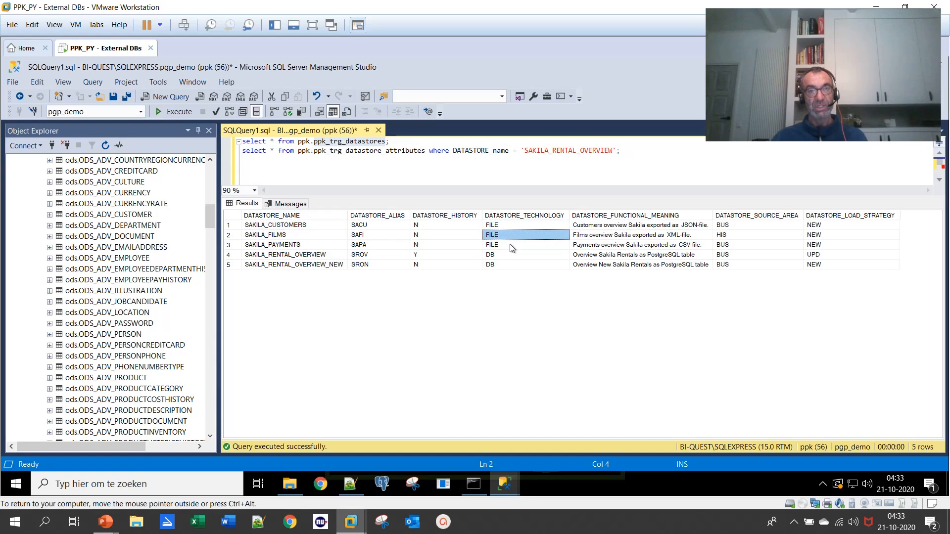
pyautogui.click(509, 245)
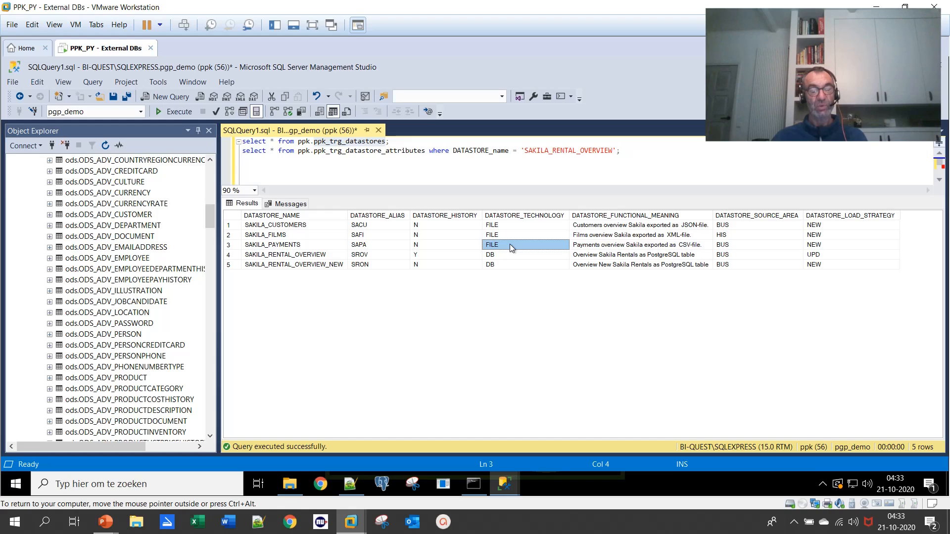
pyautogui.click(496, 256)
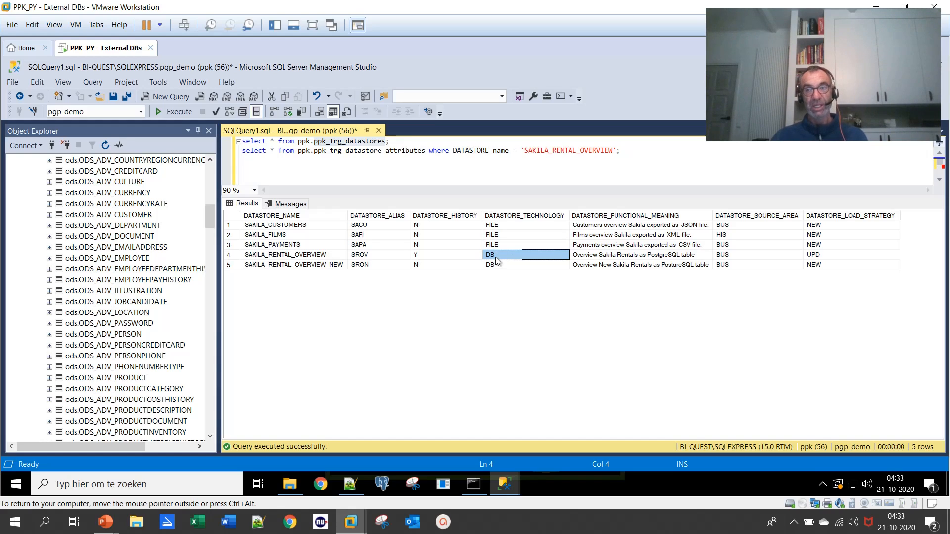
pyautogui.click(500, 228)
# Compare the source area of each datastore, from SAKILA_CUSTOMERS and SAKILA_FILMS through the payment and rental overview rows
pyautogui.click(739, 228)
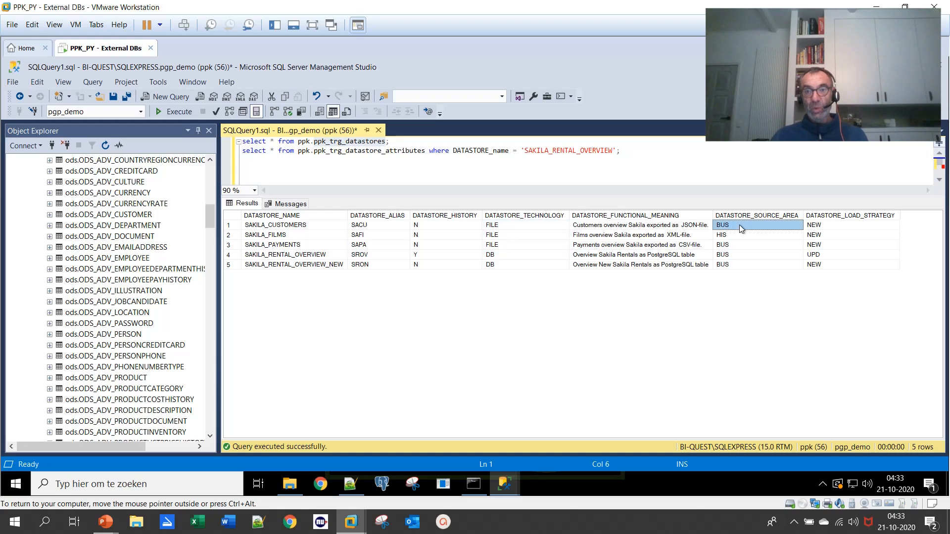
pyautogui.click(739, 236)
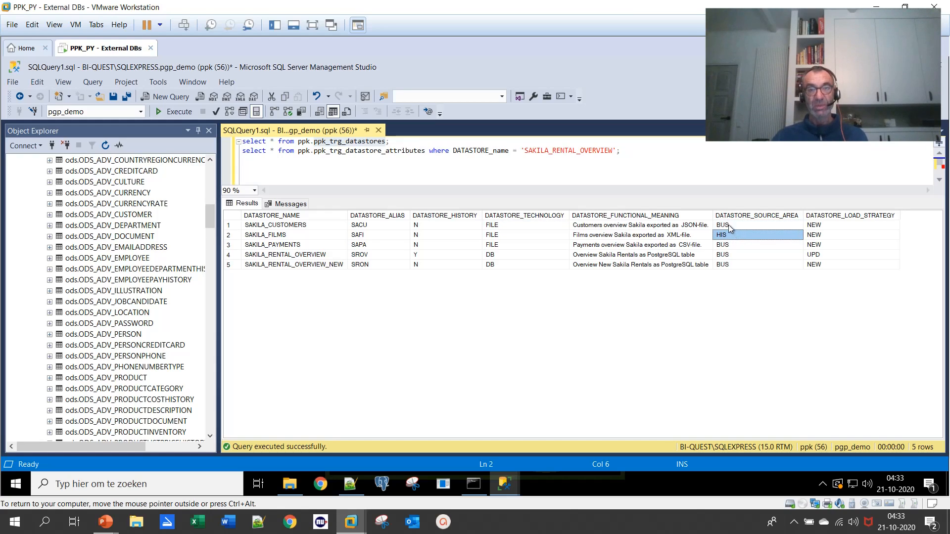
pyautogui.click(273, 226)
pyautogui.click(757, 226)
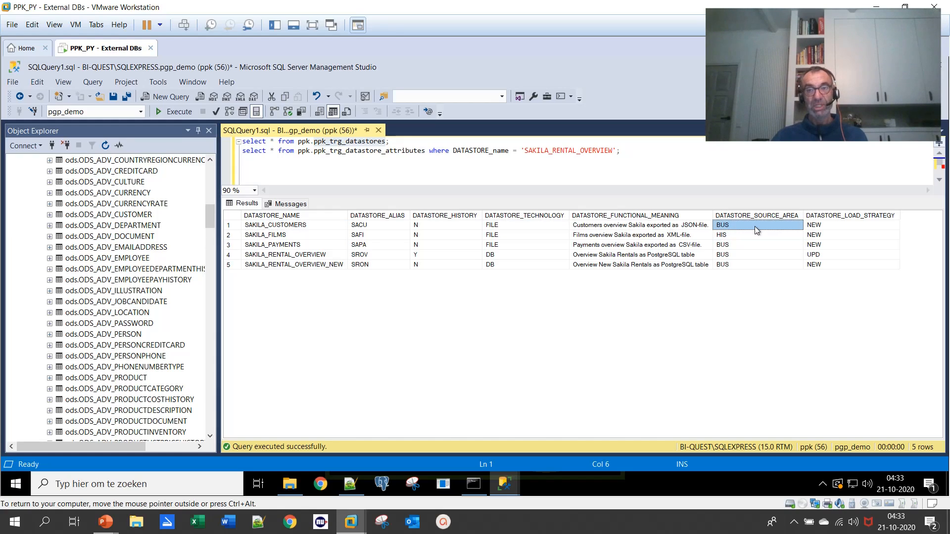
pyautogui.click(314, 235)
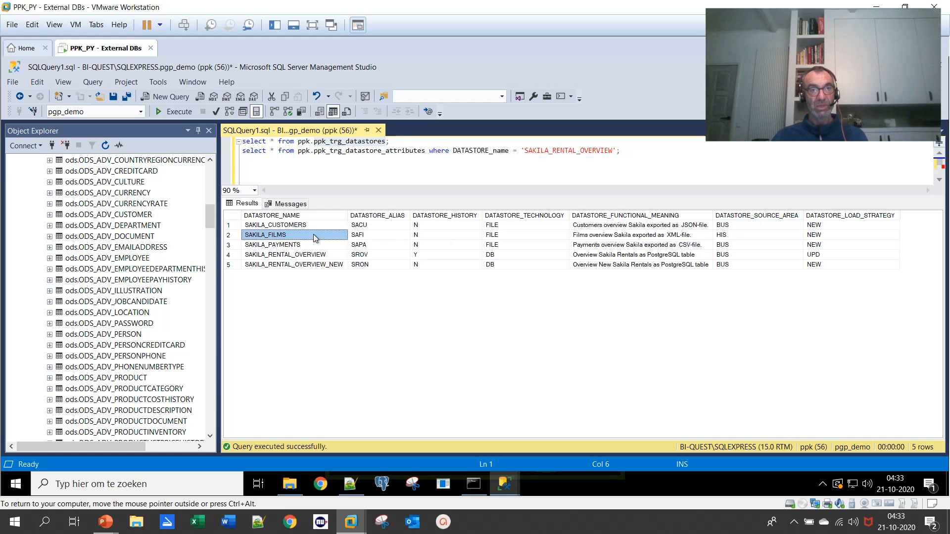
pyautogui.click(738, 235)
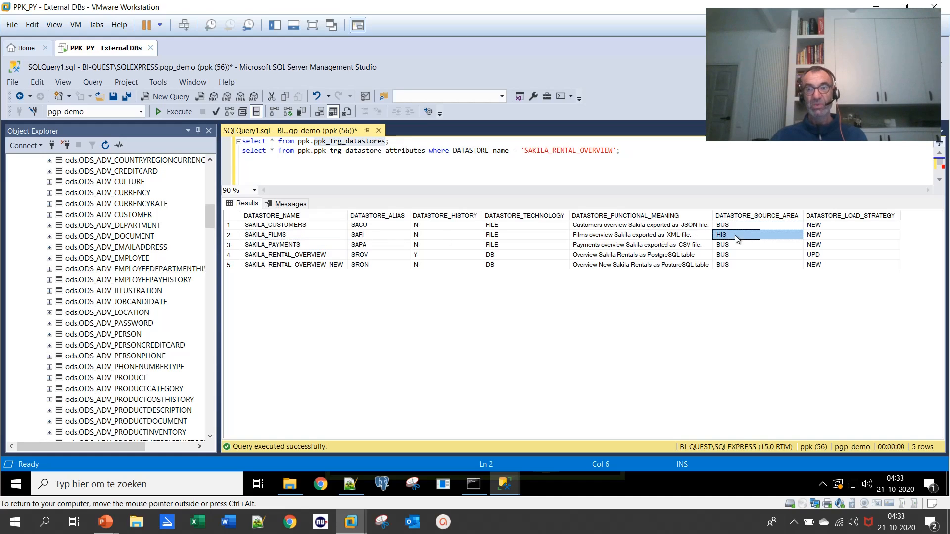
pyautogui.moveTo(739, 249); pyautogui.dragTo(739, 261)
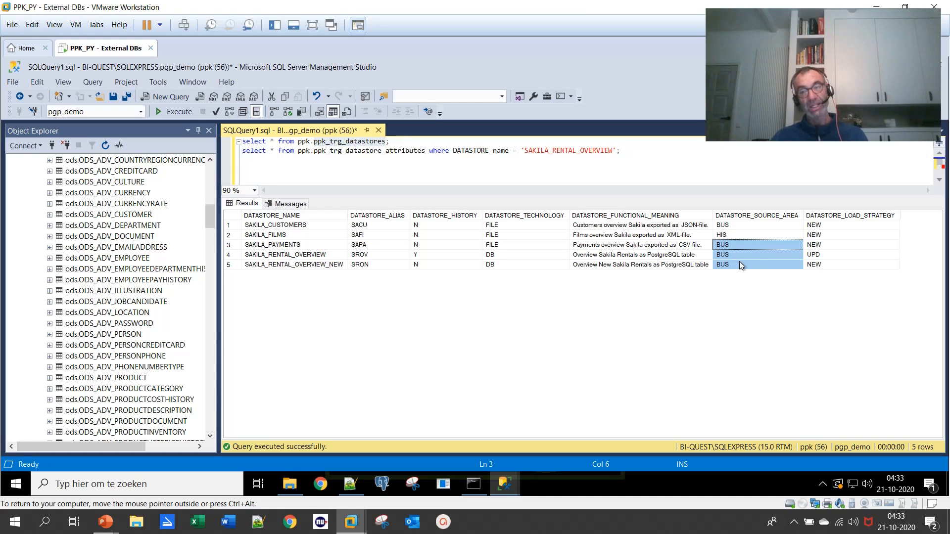
pyautogui.click(317, 227)
pyautogui.click(739, 227)
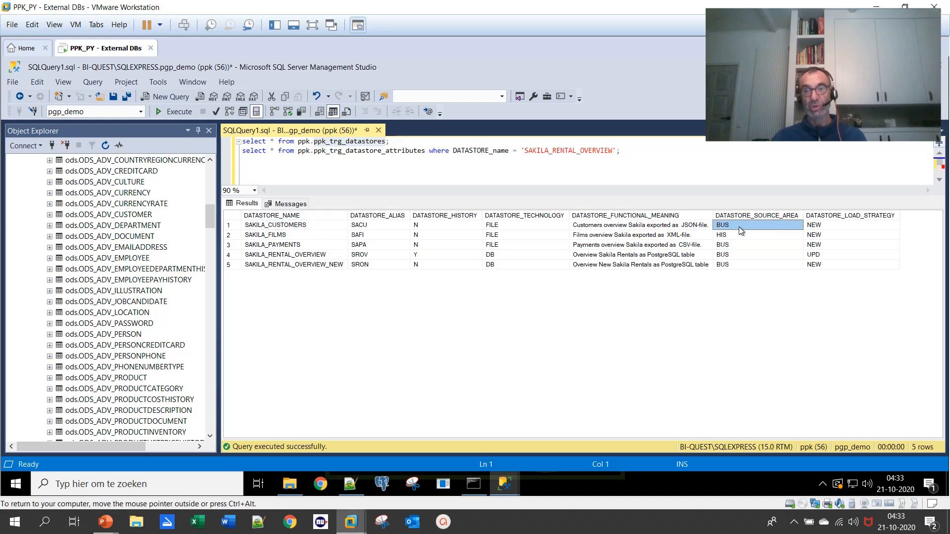
# Review the load strategy of the datastores, comparing SAKILA_CUSTOMERS with SAKILA_RENTAL_OVERVIEW
pyautogui.click(843, 228)
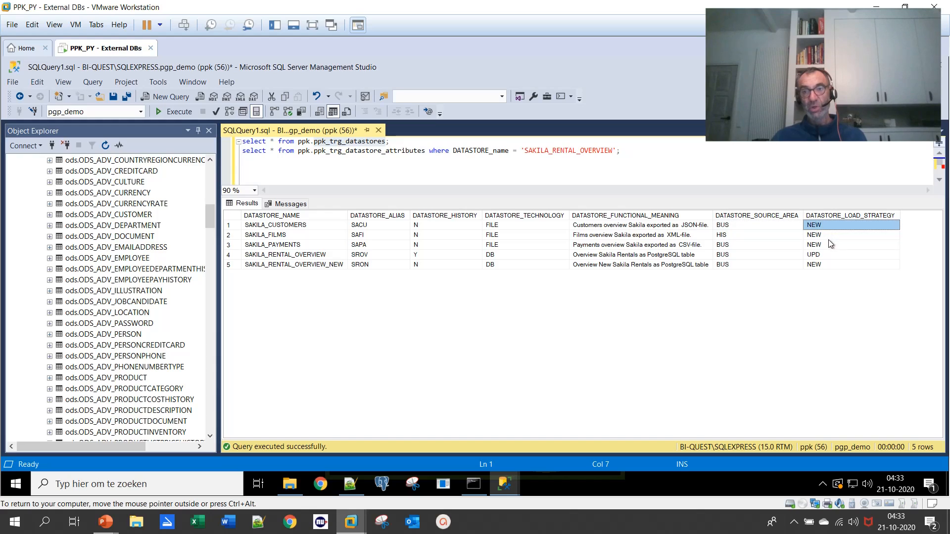
pyautogui.click(830, 245)
pyautogui.click(826, 258)
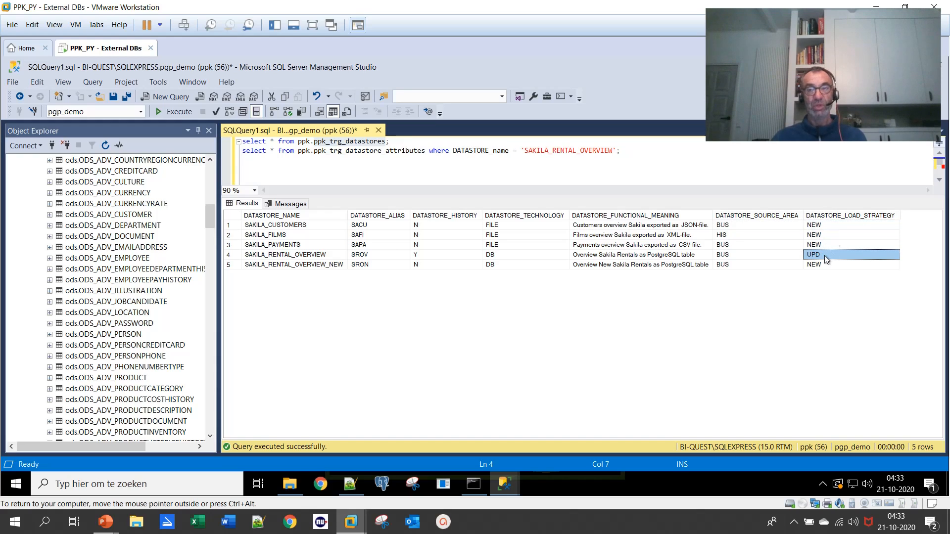
pyautogui.click(828, 227)
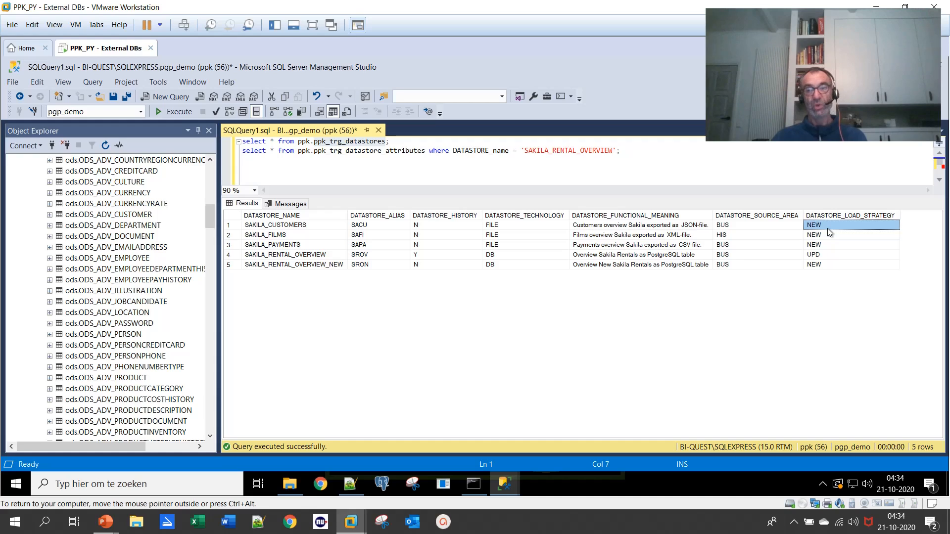
pyautogui.click(824, 256)
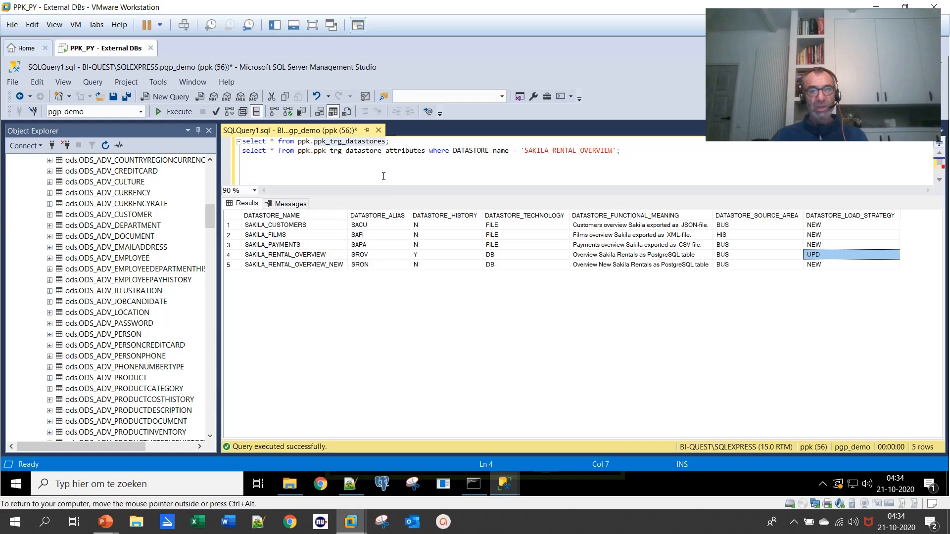
# Run only the ppk.ppk_trg_datastore_attributes query for the SAKILA_RENTAL_OVERVIEW datastore
pyautogui.click(317, 255)
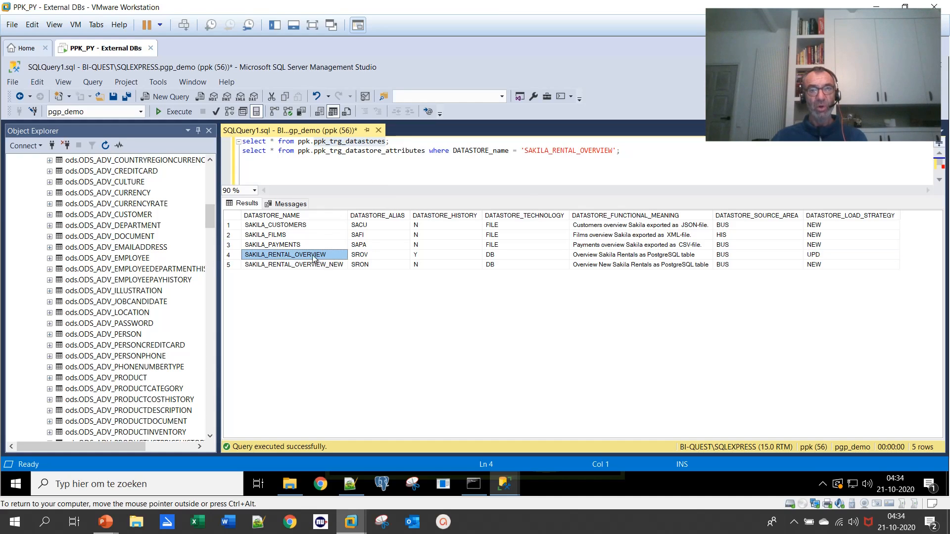
pyautogui.moveTo(620, 150); pyautogui.dragTo(238, 152)
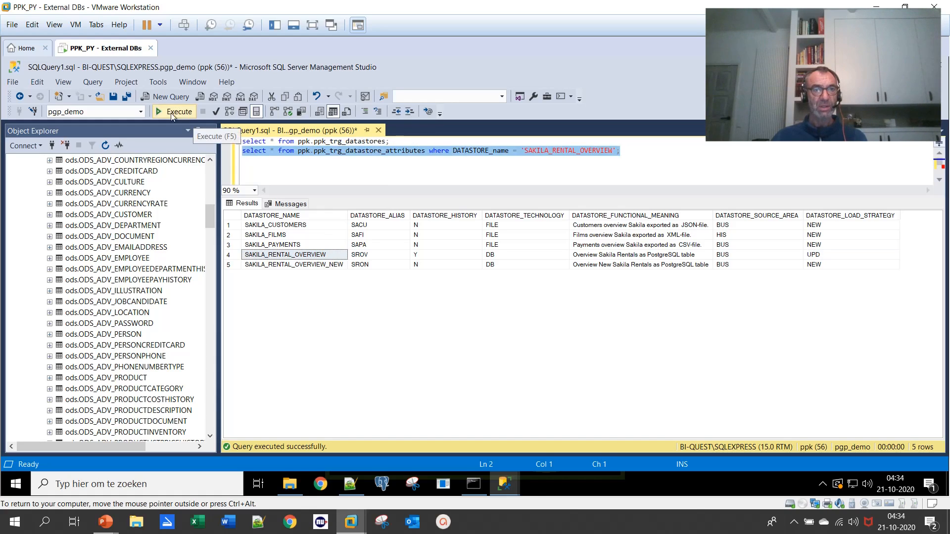
pyautogui.click(176, 113)
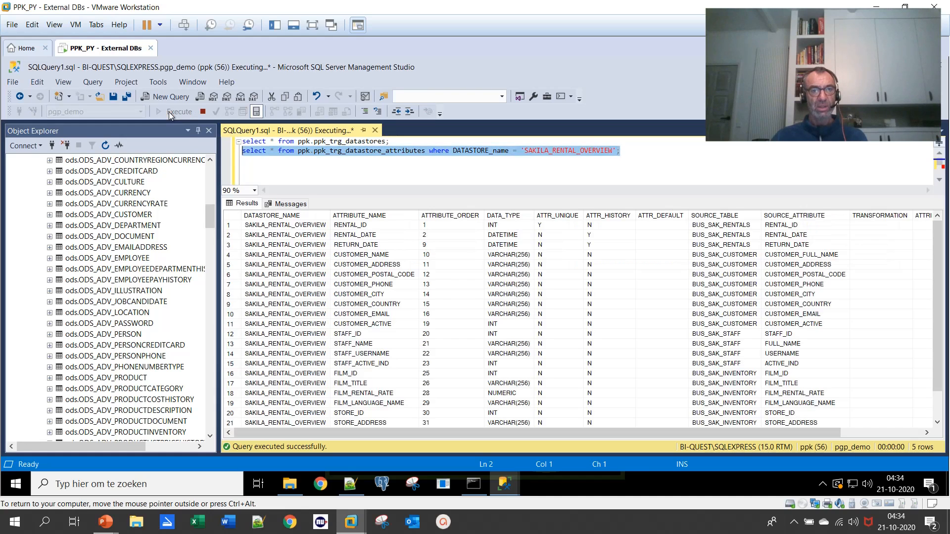
# Examine all SAKILA_RENTAL_OVERVIEW attributes, including uniqueness, history, source, transformation and functional meaning columns
pyautogui.scroll(-1, 274, 249)
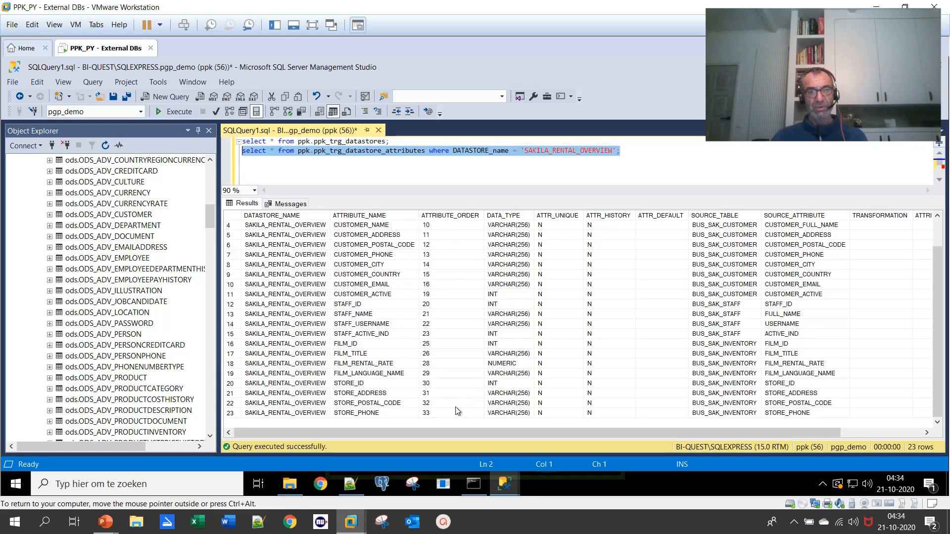
pyautogui.scroll(1, 396, 346)
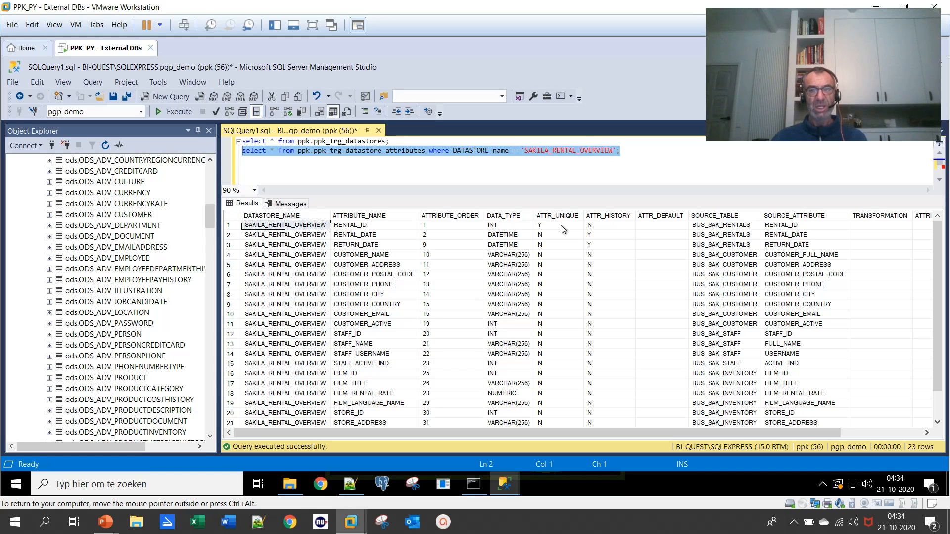
pyautogui.scroll(-1, 612, 231)
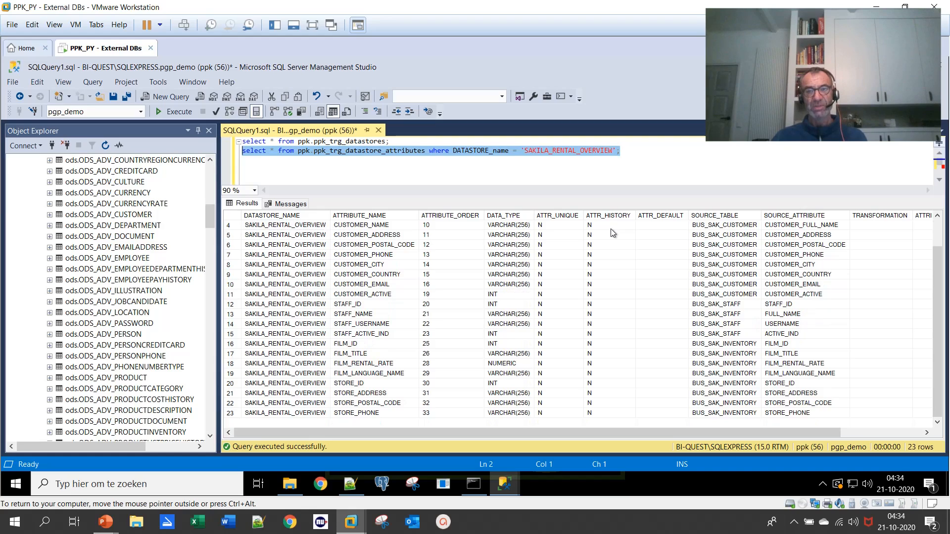
pyautogui.scroll(1, 611, 229)
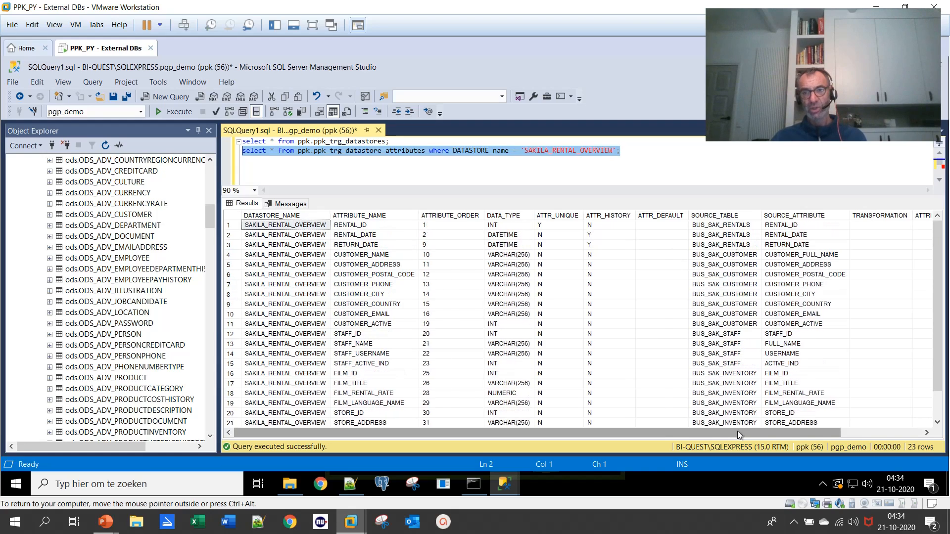
pyautogui.moveTo(738, 431); pyautogui.dragTo(841, 432)
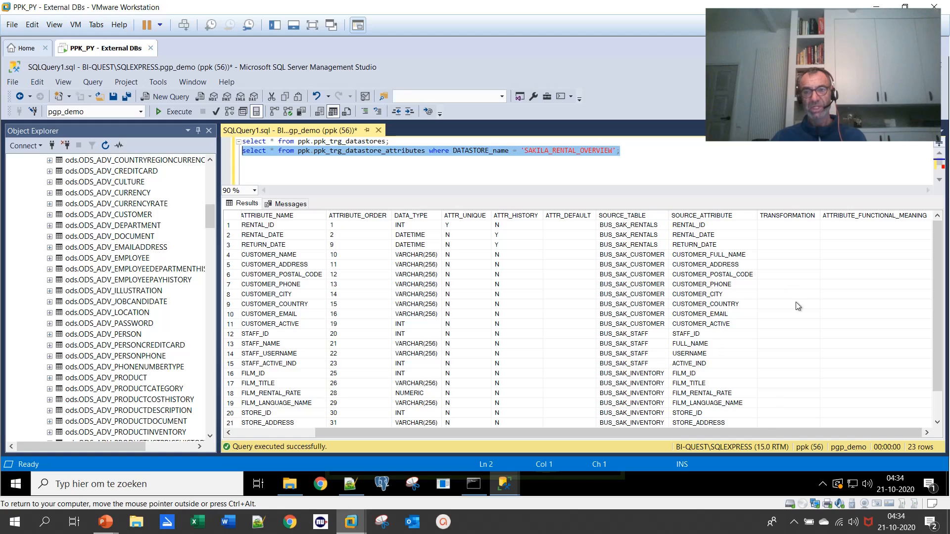
pyautogui.moveTo(769, 437); pyautogui.dragTo(567, 438)
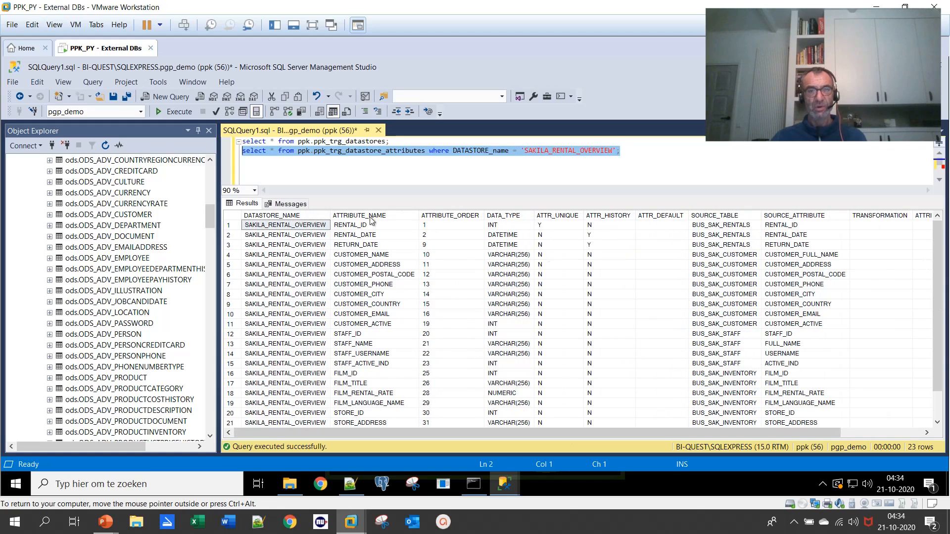
# Run only the select query on ppk.ppk_trg_datastores again
pyautogui.click(371, 171)
pyautogui.click(391, 140)
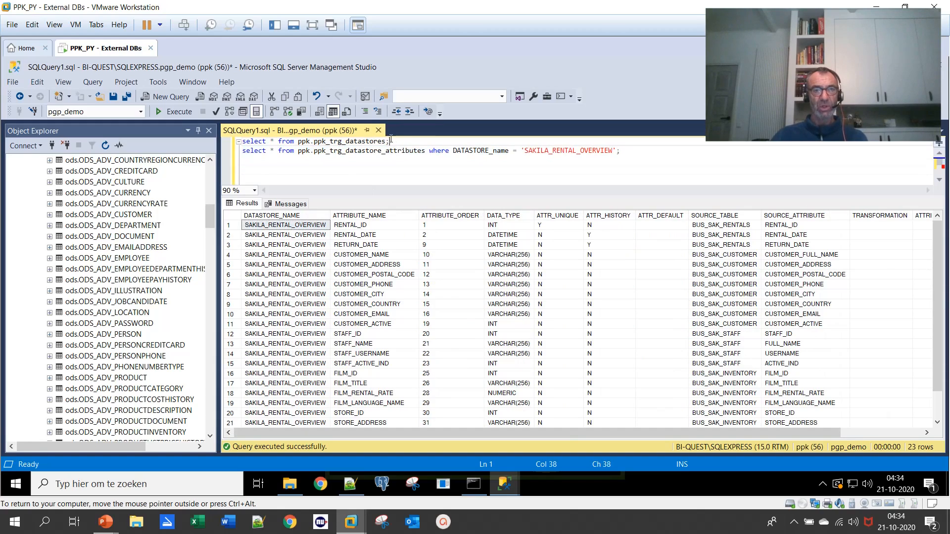
pyautogui.moveTo(390, 140); pyautogui.dragTo(227, 140)
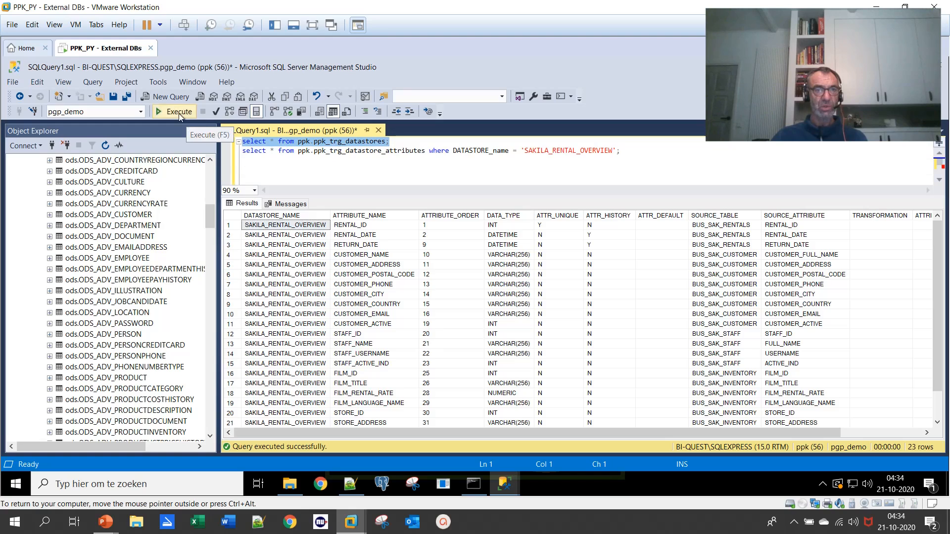
pyautogui.click(174, 111)
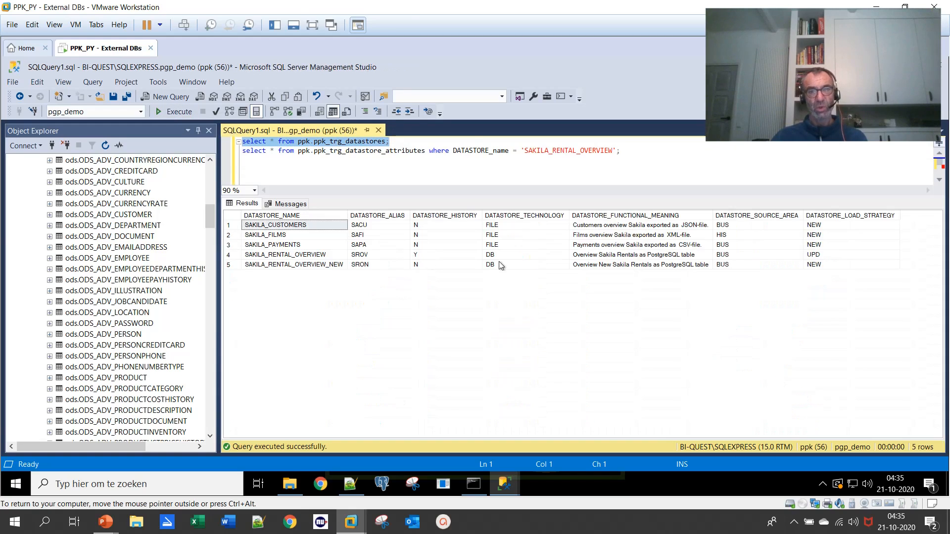
# Check the technology of the SAKILA_CUSTOMERS, SAKILA_FILMS and SAKILA_PAYMENTS datastores
pyautogui.click(515, 225)
pyautogui.click(509, 235)
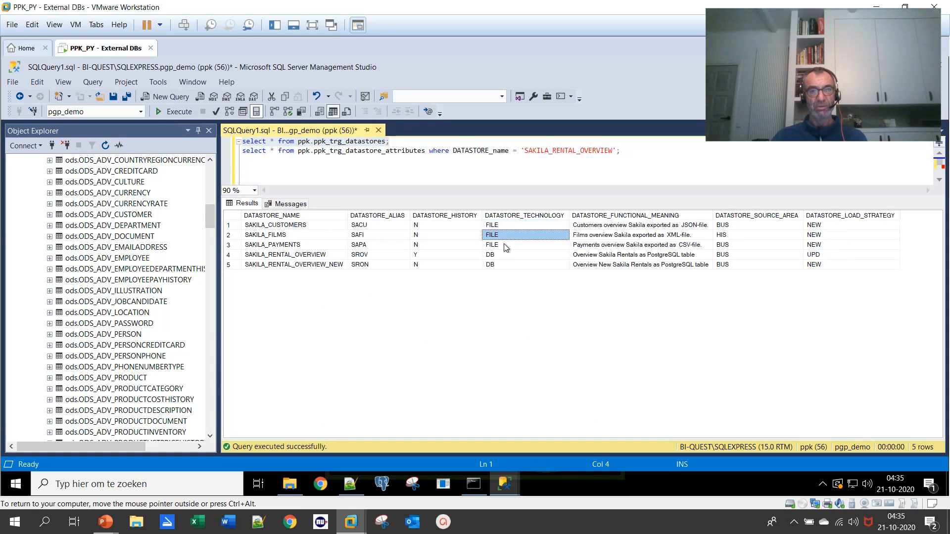
pyautogui.click(505, 246)
pyautogui.click(497, 226)
pyautogui.click(498, 236)
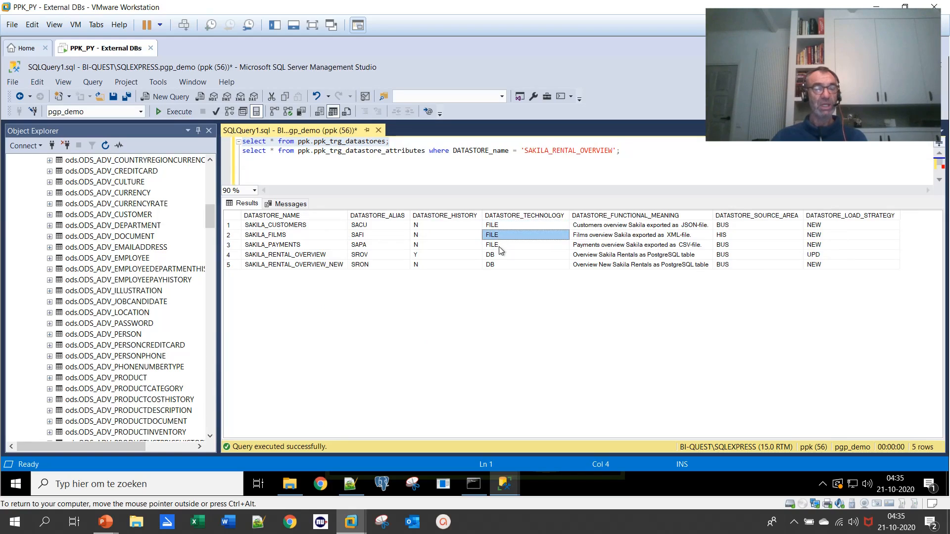
pyautogui.click(501, 248)
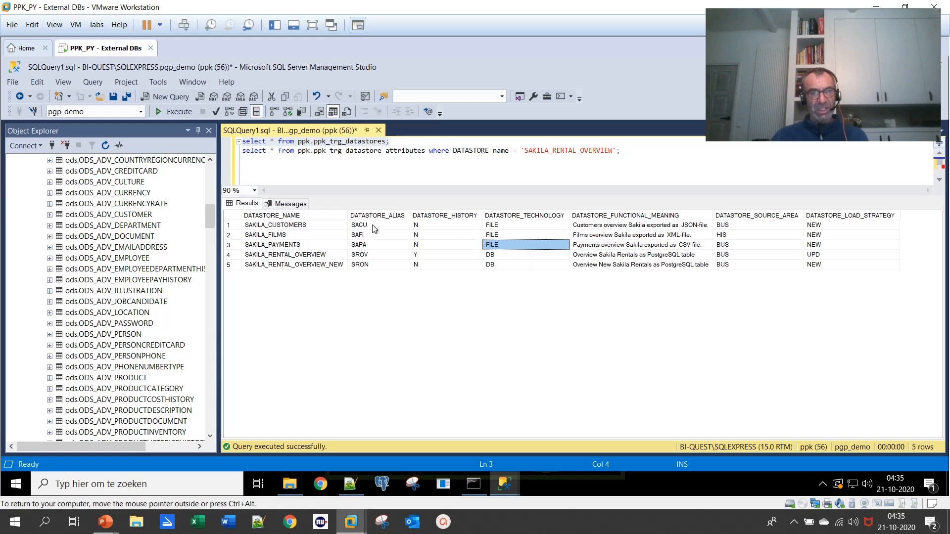
# Switch to Notepad++, open file_trg.ini and inspect the file type and target path of the sakila_payments section
pyautogui.moveTo(352, 478)
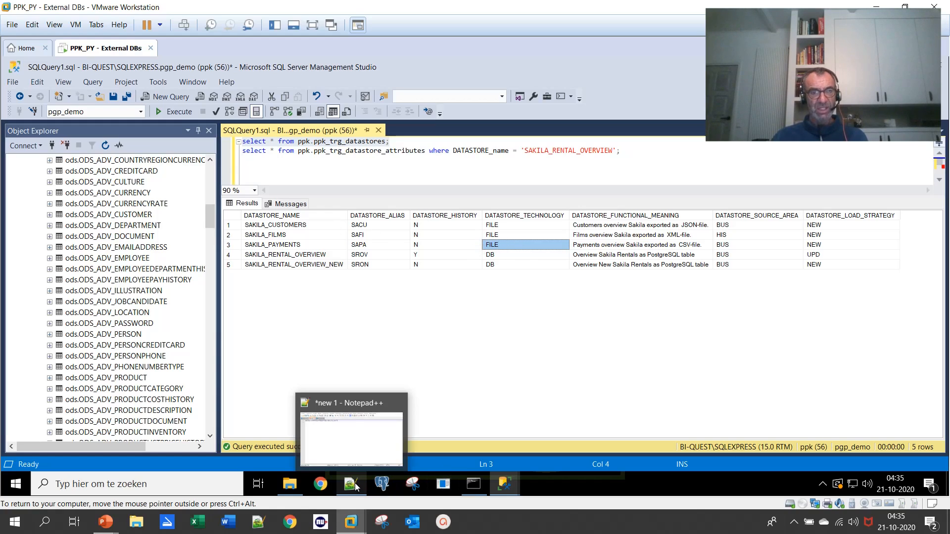
pyautogui.click(352, 465)
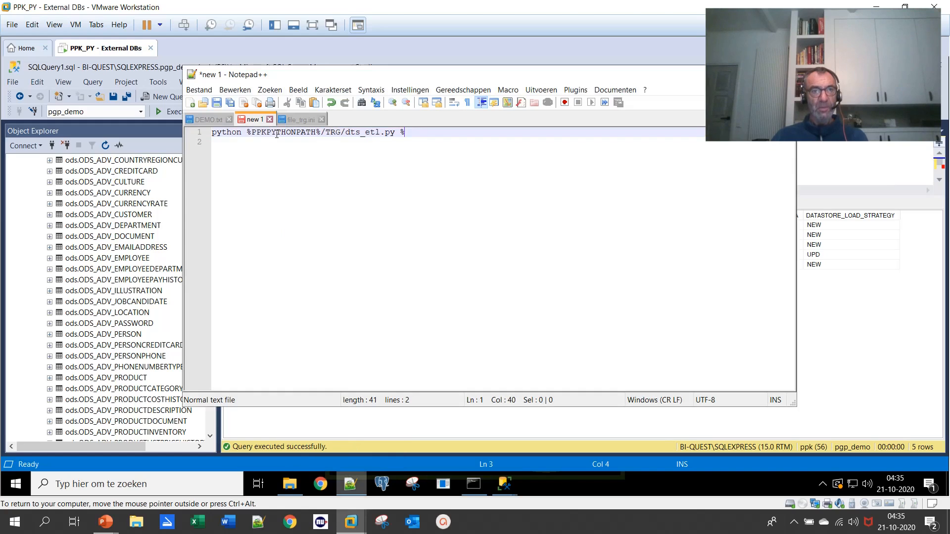
pyautogui.click(297, 121)
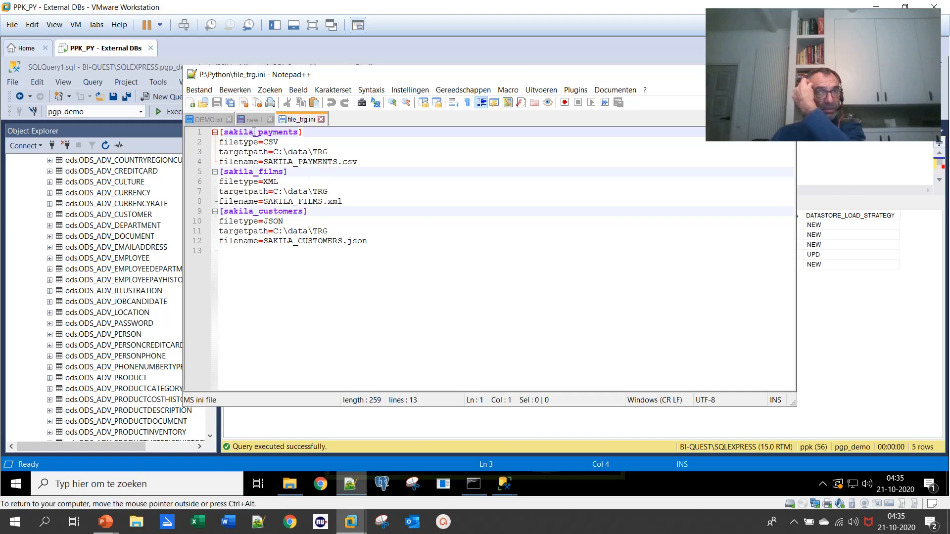
pyautogui.click(274, 141)
pyautogui.doubleClick(274, 141)
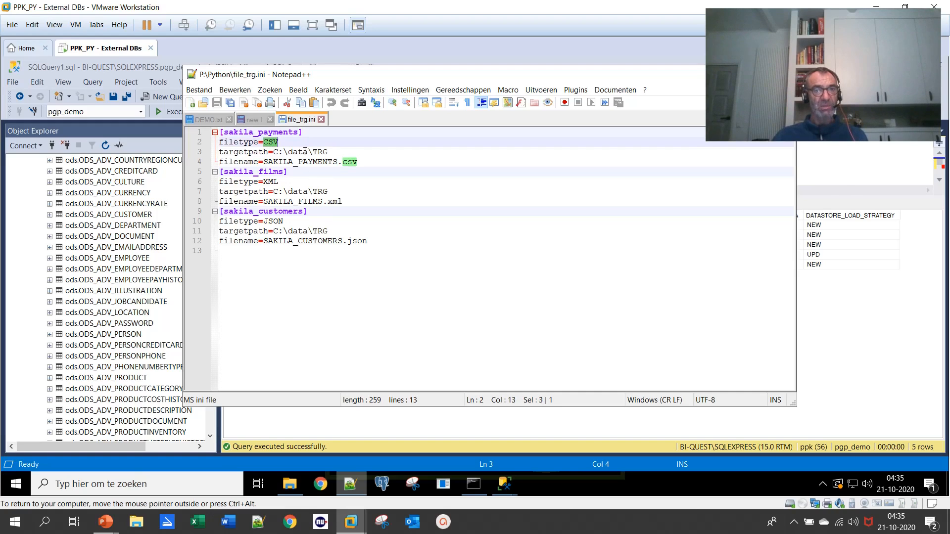
pyautogui.moveTo(273, 152); pyautogui.dragTo(331, 153)
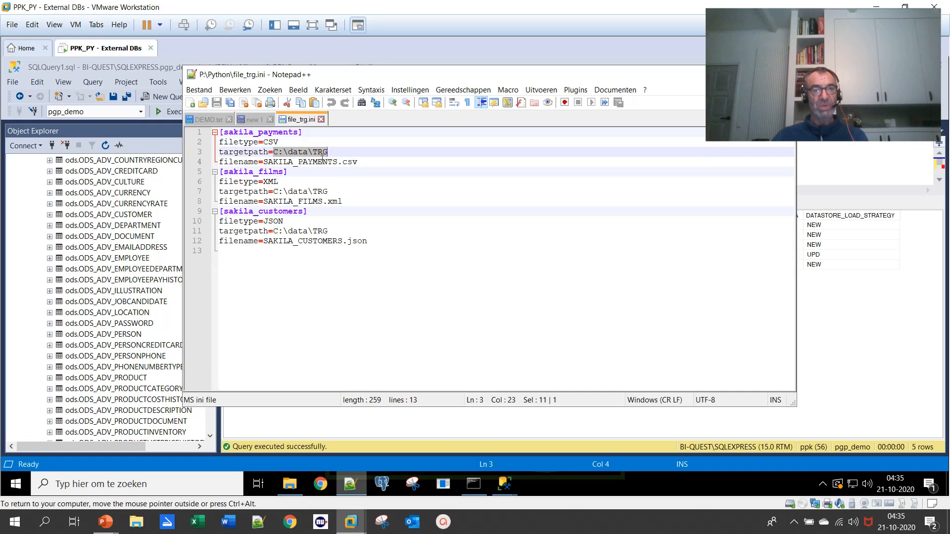
# Check the sakila_payments file name and the file types of the sakila_films and sakila_customers sections in file_trg.ini
pyautogui.moveTo(263, 163); pyautogui.dragTo(362, 161)
pyautogui.doubleClick(270, 182)
pyautogui.doubleClick(277, 220)
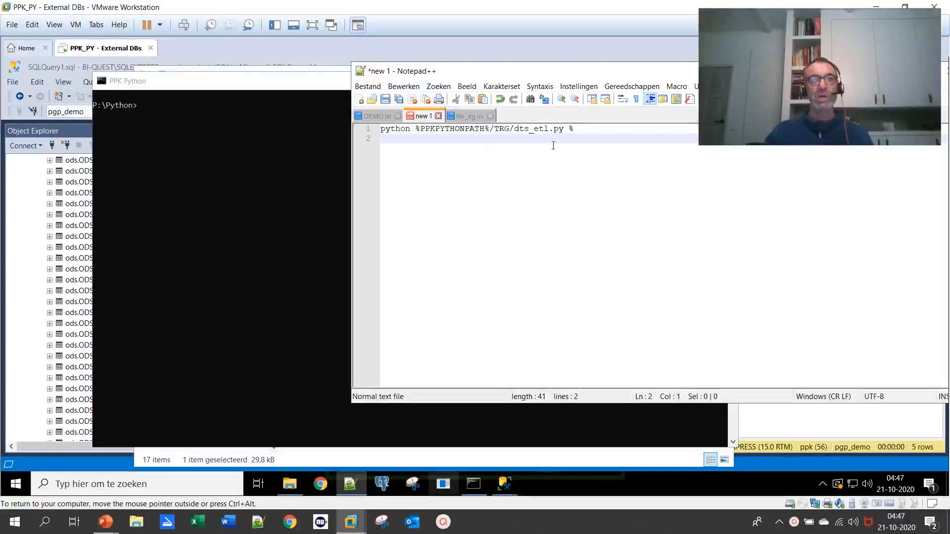
# Copy the command line "python %PPKPYTHONPATH%/TRG/dts_etl.py %" from the new 1 document
pyautogui.click(576, 129)
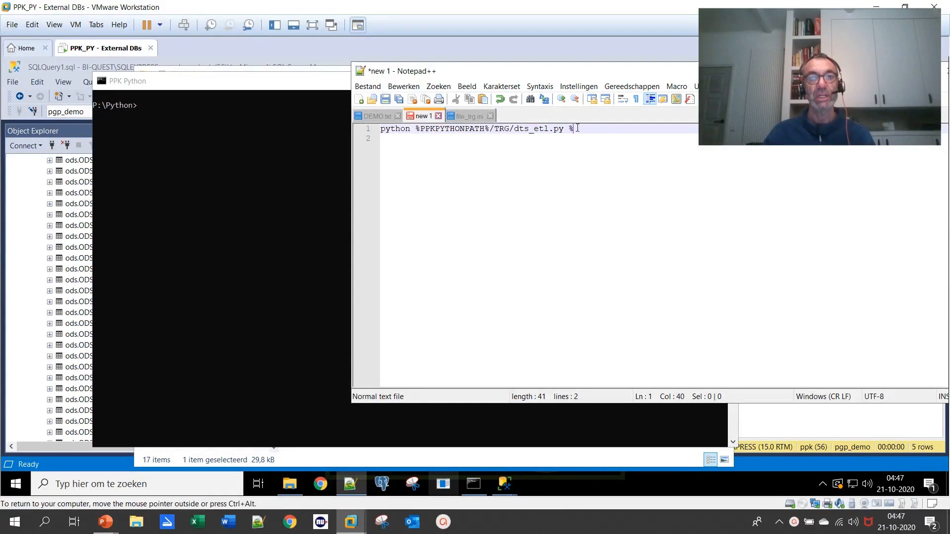
pyautogui.hotkey('ctrl', 'shift', 'Left')
pyautogui.hotkey('ctrl', 'shift', 'Left')
pyautogui.hotkey('ctrl', 'shift', 'Left')
pyautogui.hotkey('ctrl', 'shift', 'Left')
pyautogui.hotkey('ctrl', 'shift', 'Left')
pyautogui.hotkey('ctrl', 'shift', 'Left')
pyautogui.hotkey('ctrl', 'shift', 'Left')
pyautogui.hotkey('ctrl', 'shift', 'Left')
pyautogui.hotkey('ctrl', 'c')
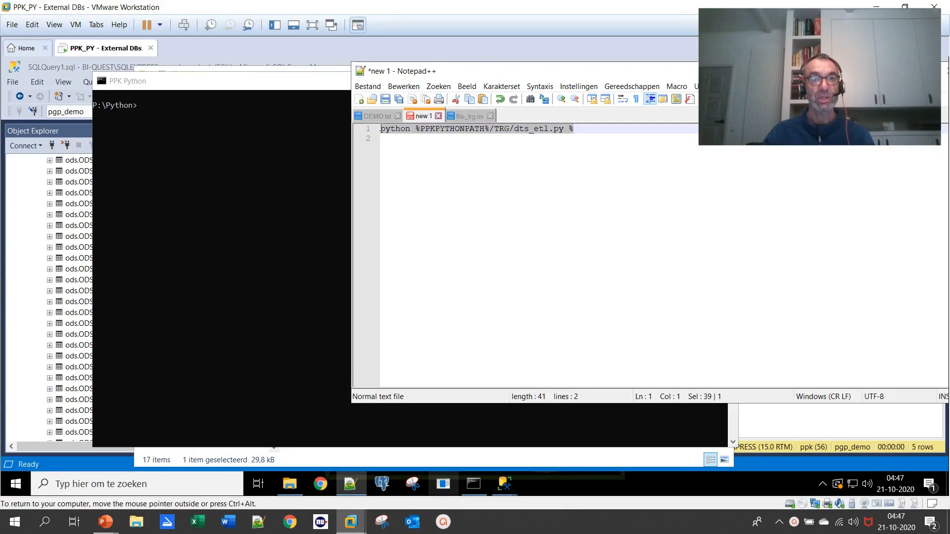
# Switch to the PPK Python command prompt and run the copied dts_etl.py command for all datastores
pyautogui.click(182, 121)
pyautogui.hotkey('ctrl', 'v')
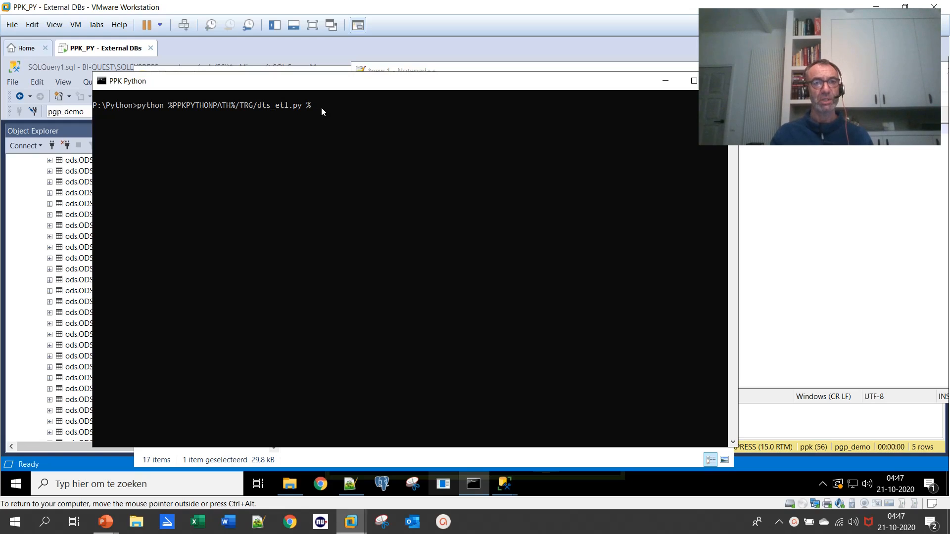
pyautogui.press('Return')
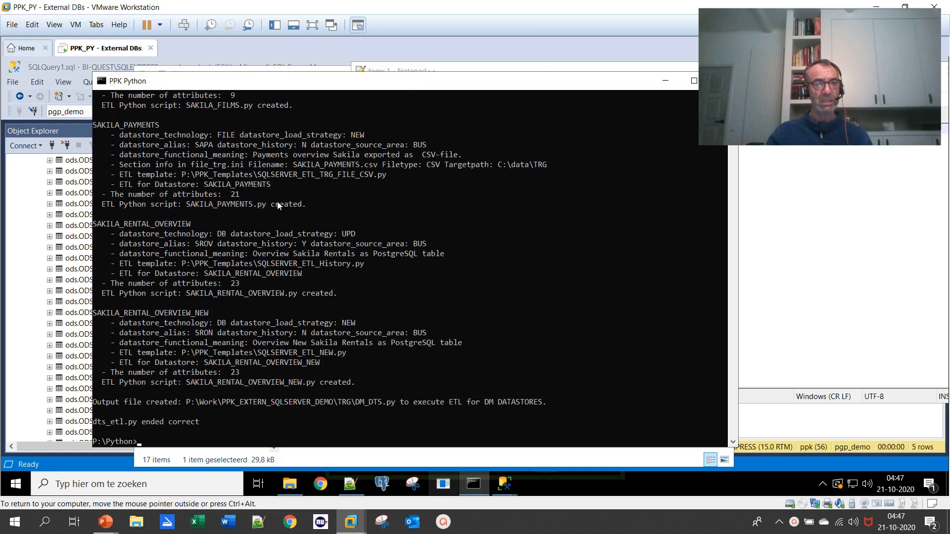
# Review the dts_etl.py output from the start, including each datastore's technology, functional meaning, template and generated script
pyautogui.scroll(10, 266, 214)
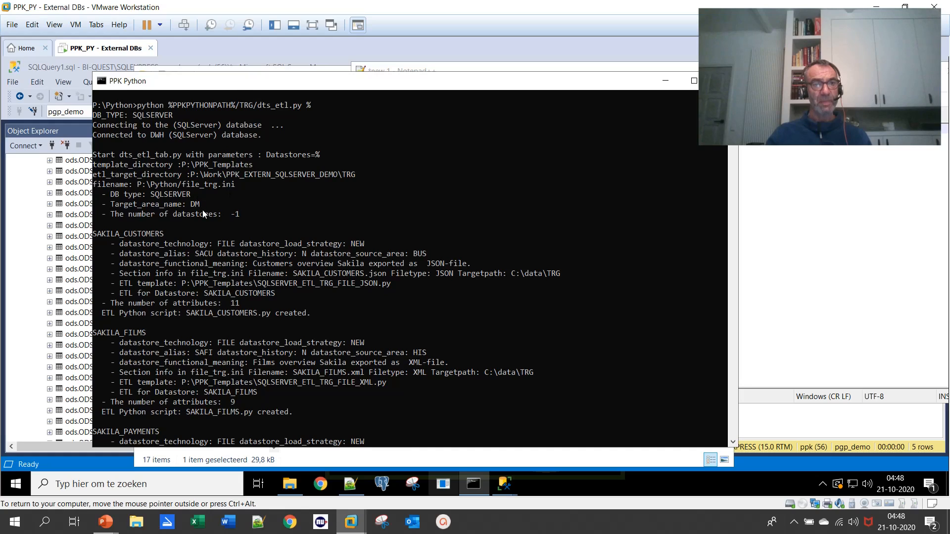
pyautogui.scroll(-1, 203, 214)
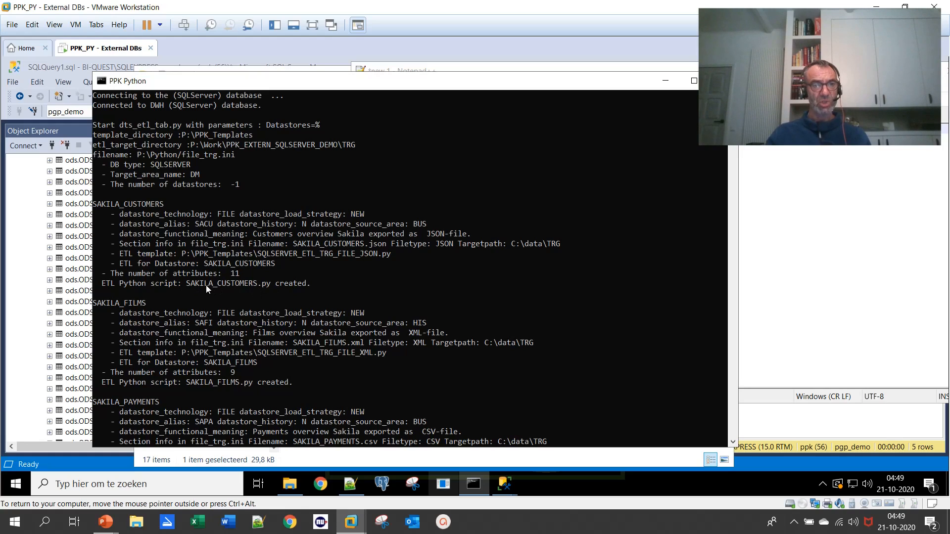
pyautogui.scroll(-1, 154, 282)
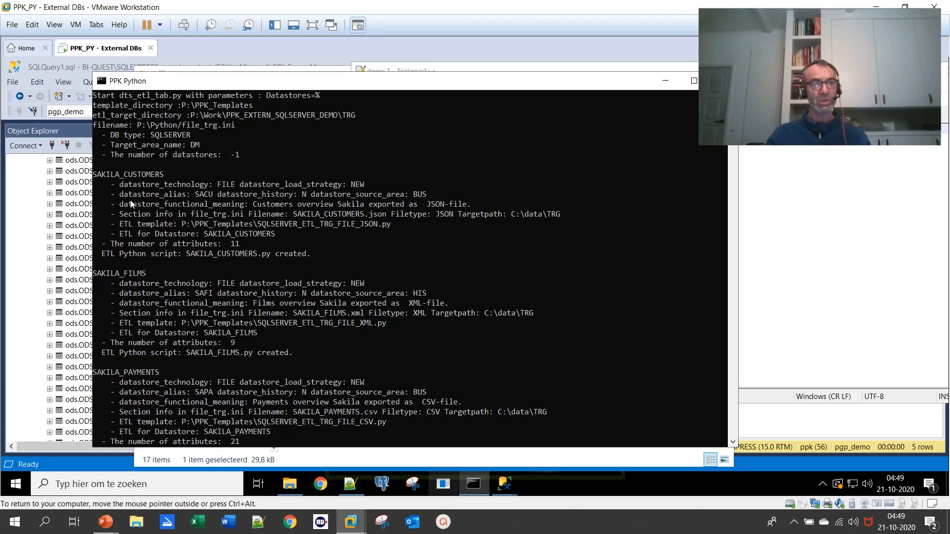
pyautogui.scroll(-1, 131, 203)
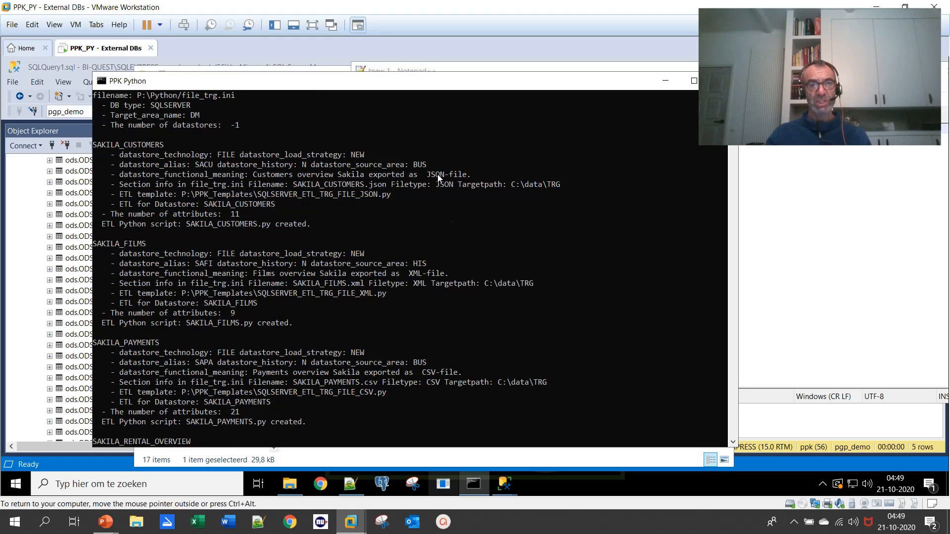
pyautogui.moveTo(408, 273); pyautogui.dragTo(453, 274)
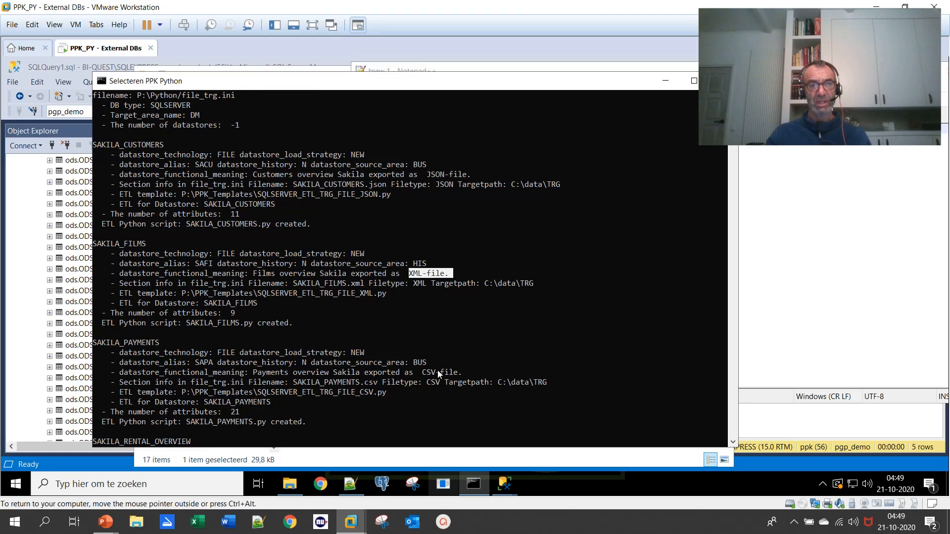
pyautogui.moveTo(422, 372); pyautogui.dragTo(466, 372)
pyautogui.scroll(-4, 420, 331)
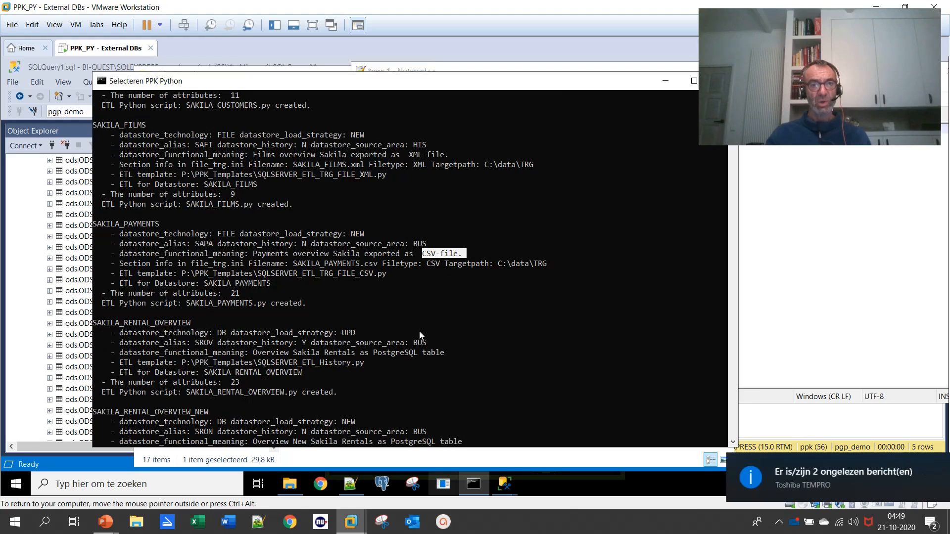
pyautogui.scroll(-1, 423, 332)
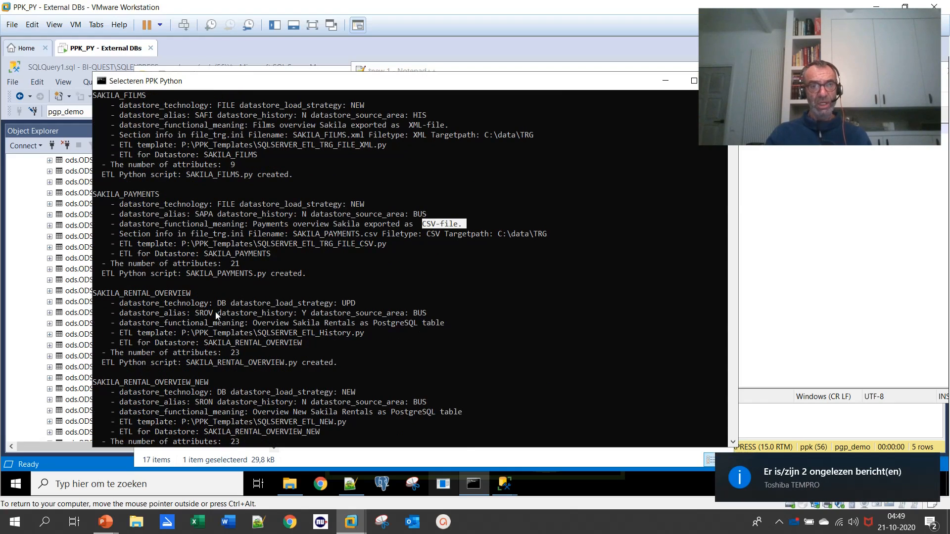
pyautogui.scroll(-3, 233, 331)
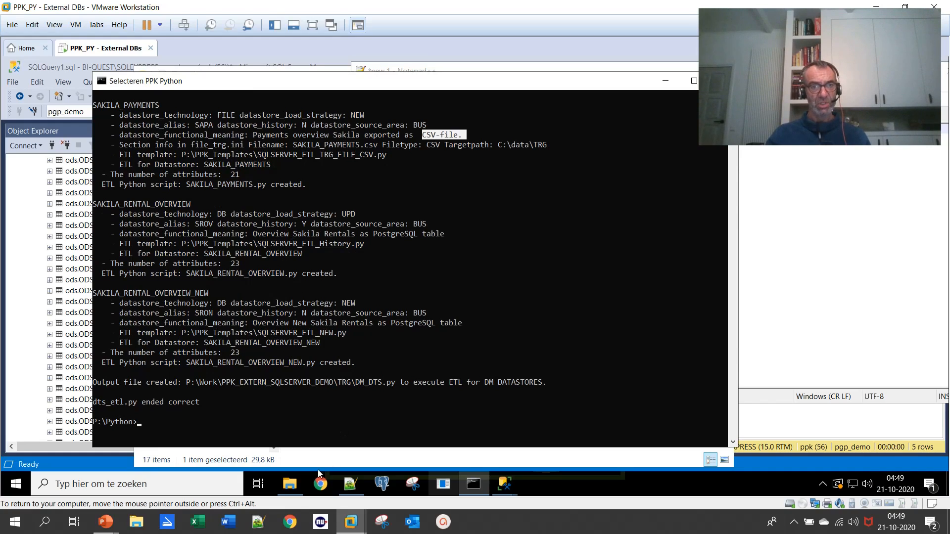
# Switch to File Explorer and open the Work\PPK_EXTERN_SQLSERVER_DEMO\TRG folder on the P: drive
pyautogui.moveTo(292, 489)
pyautogui.click(306, 455)
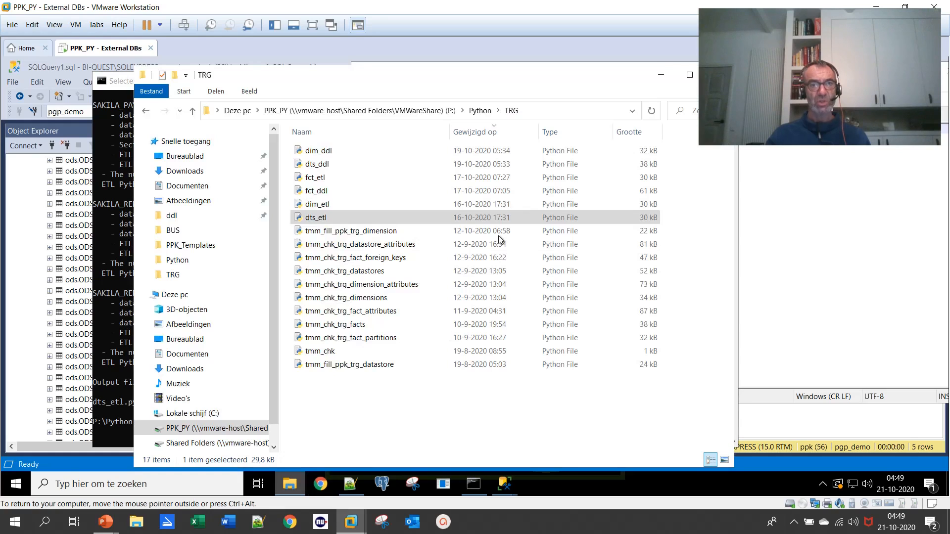
pyautogui.click(480, 111)
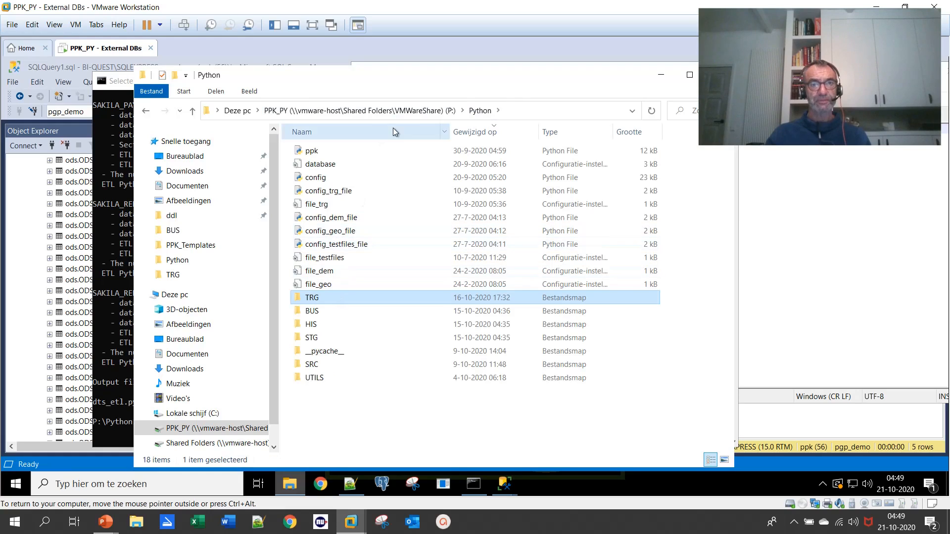
pyautogui.click(359, 111)
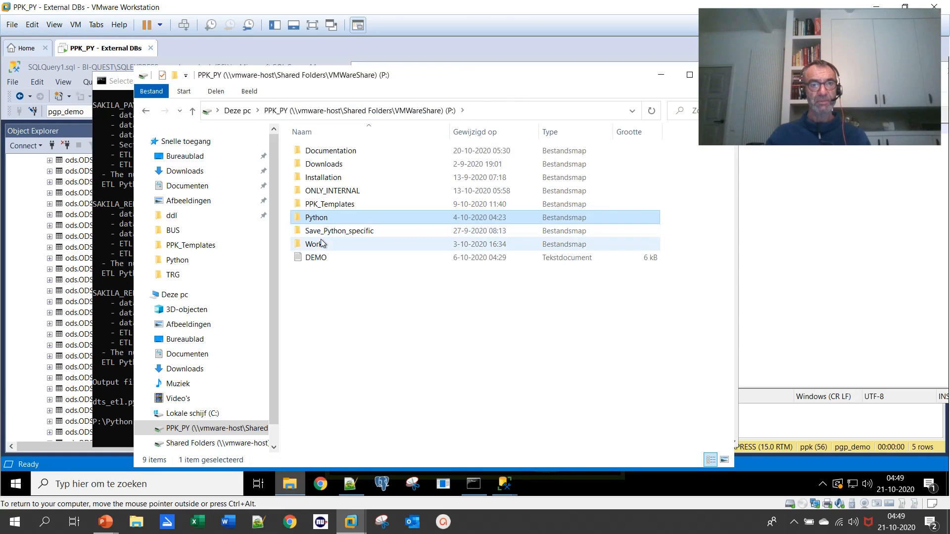
pyautogui.click(329, 243)
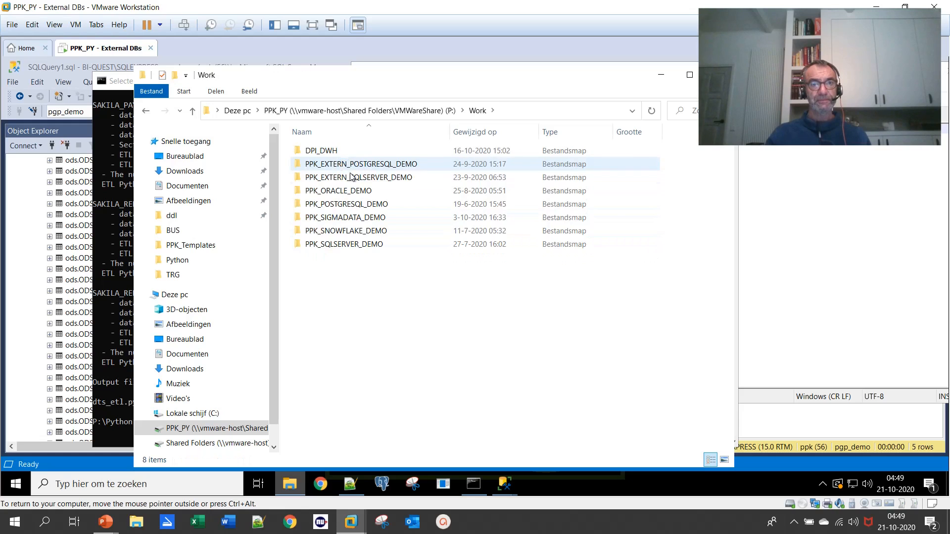
pyautogui.click(348, 177)
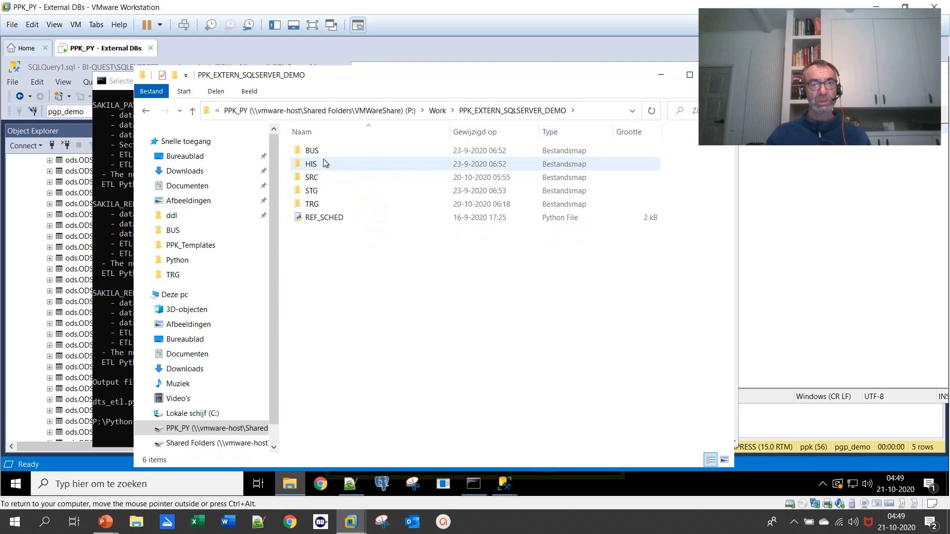
pyautogui.doubleClick(318, 205)
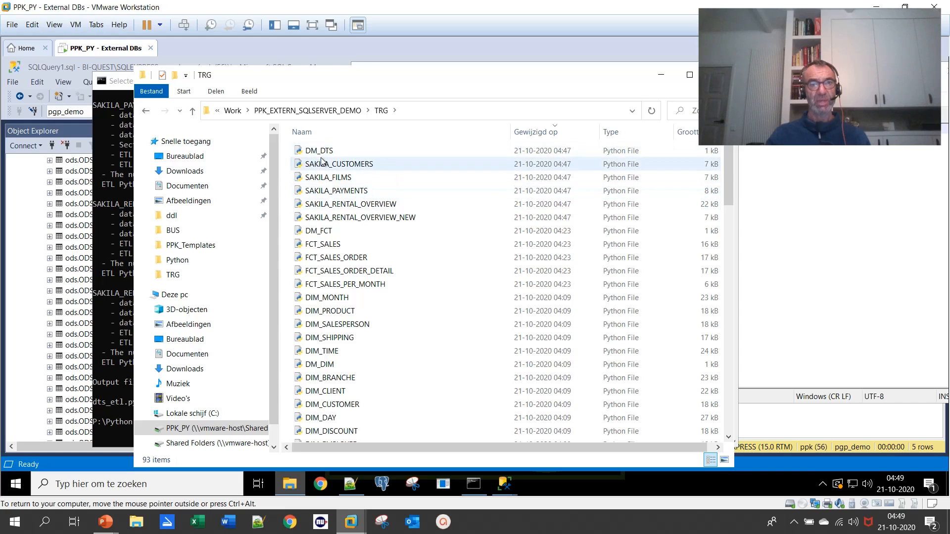
# Open DM_DTS.py in Notepad++ and inspect which Sakila datastore scripts it executes
pyautogui.click(318, 155)
pyautogui.rightClick(318, 155)
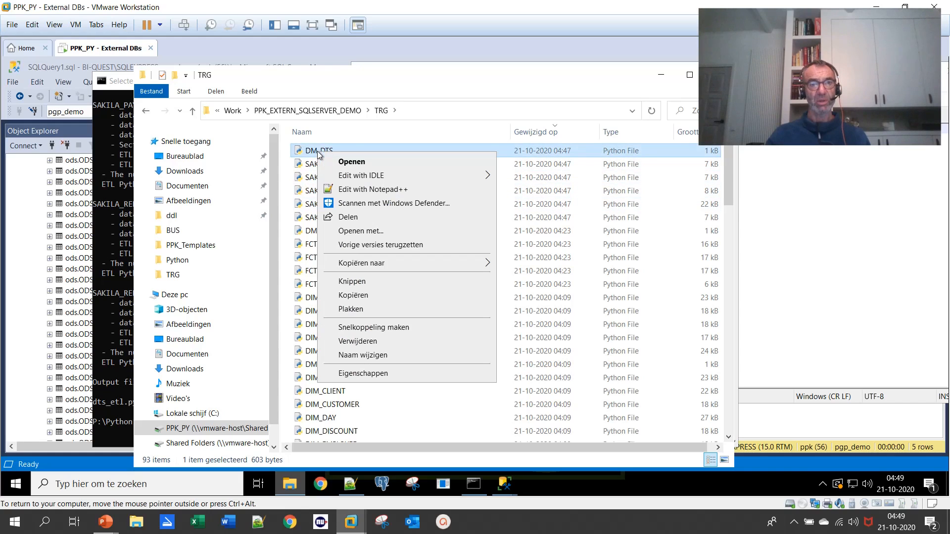
pyautogui.click(352, 192)
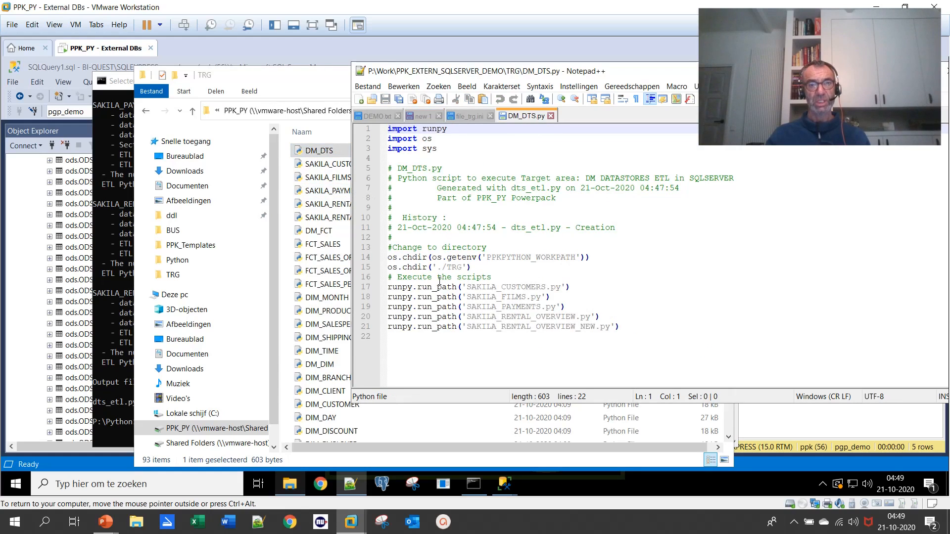
pyautogui.doubleClick(496, 287)
pyautogui.click(493, 294)
pyautogui.doubleClick(506, 307)
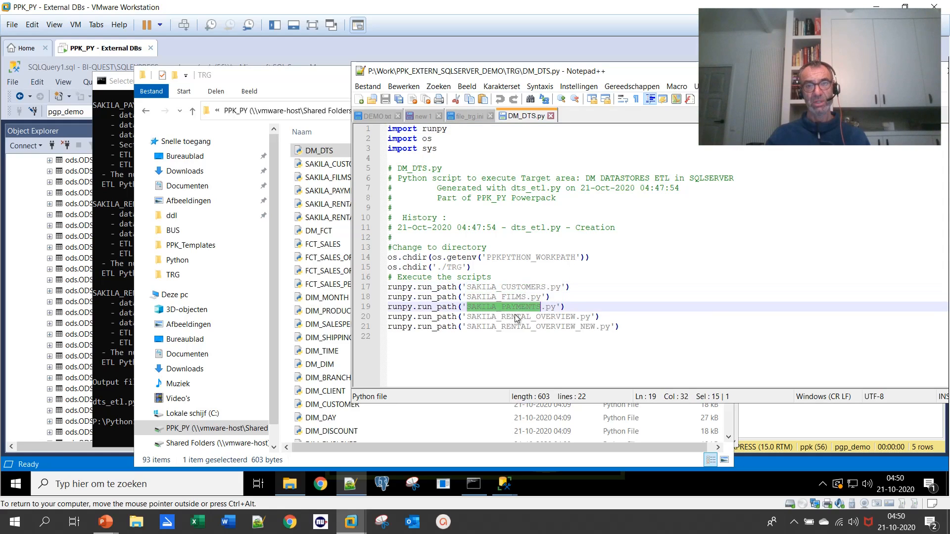
pyautogui.click(516, 315)
pyautogui.doubleClick(515, 315)
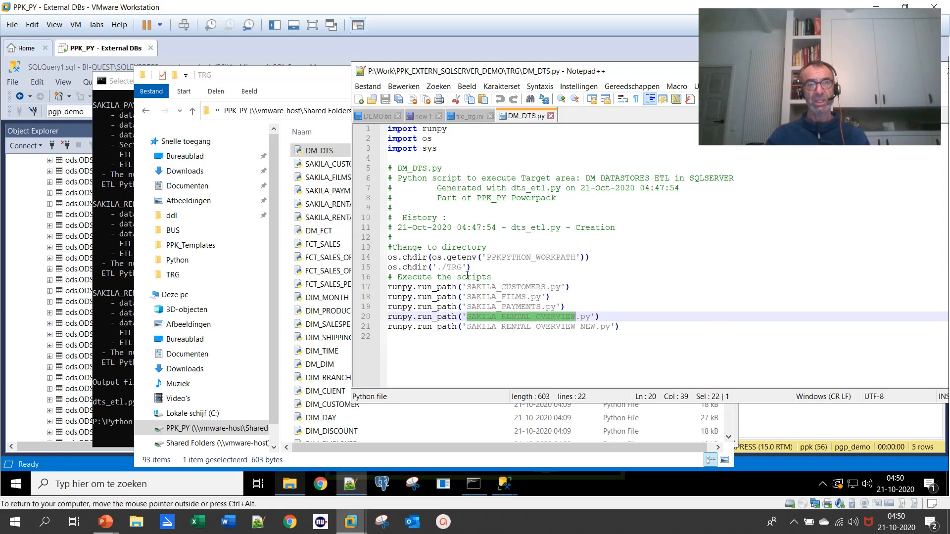
# Return to the TRG folder, list the newest files first, and open SAKILA_CUSTOMERS.py in Notepad++
pyautogui.click(334, 136)
pyautogui.click(334, 135)
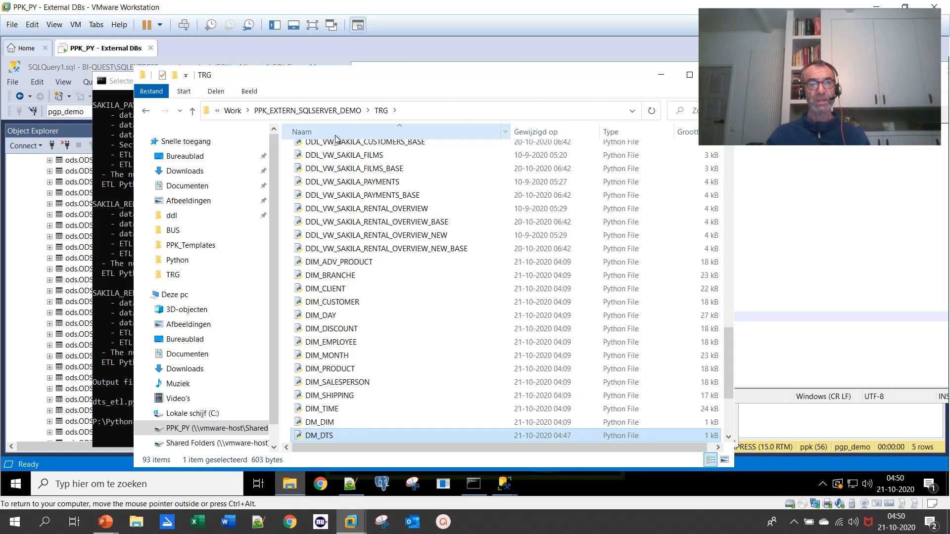
pyautogui.click(579, 129)
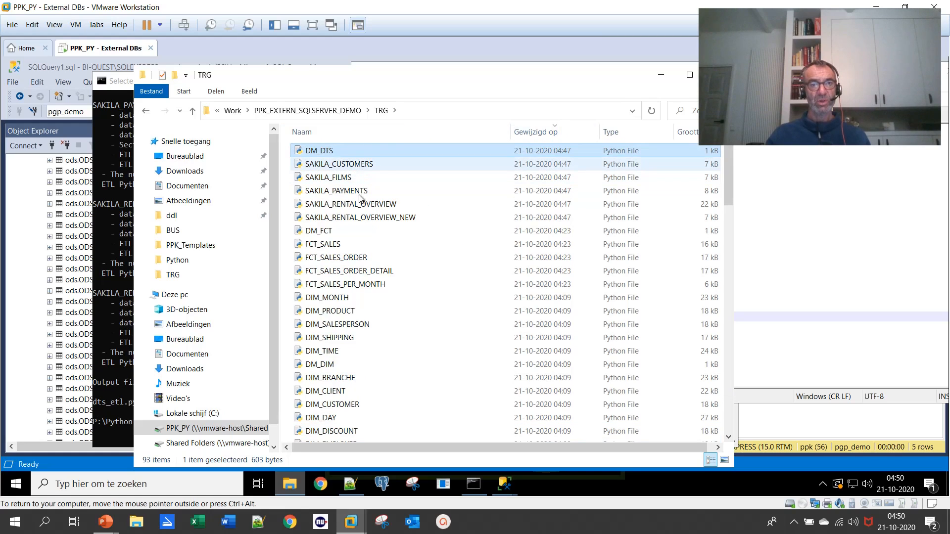
pyautogui.click(344, 165)
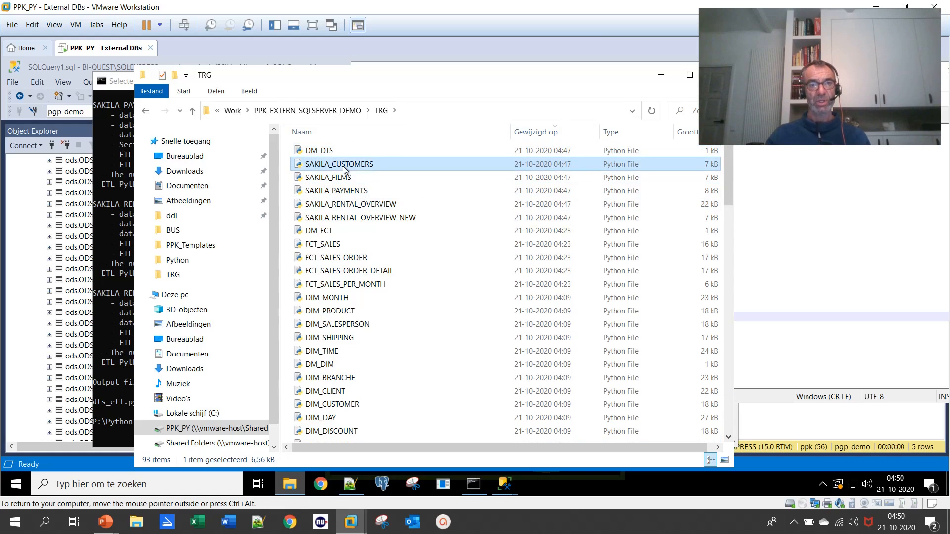
pyautogui.rightClick(343, 165)
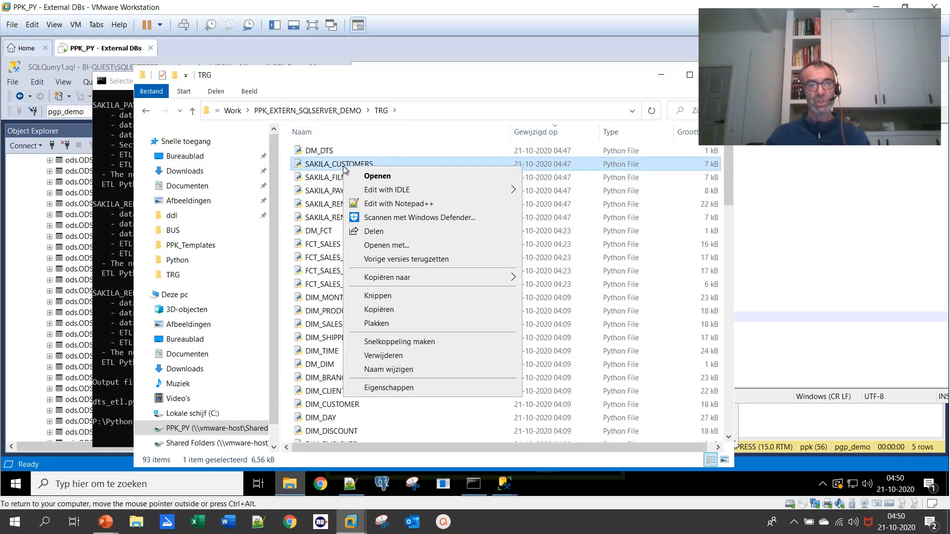
pyautogui.click(372, 208)
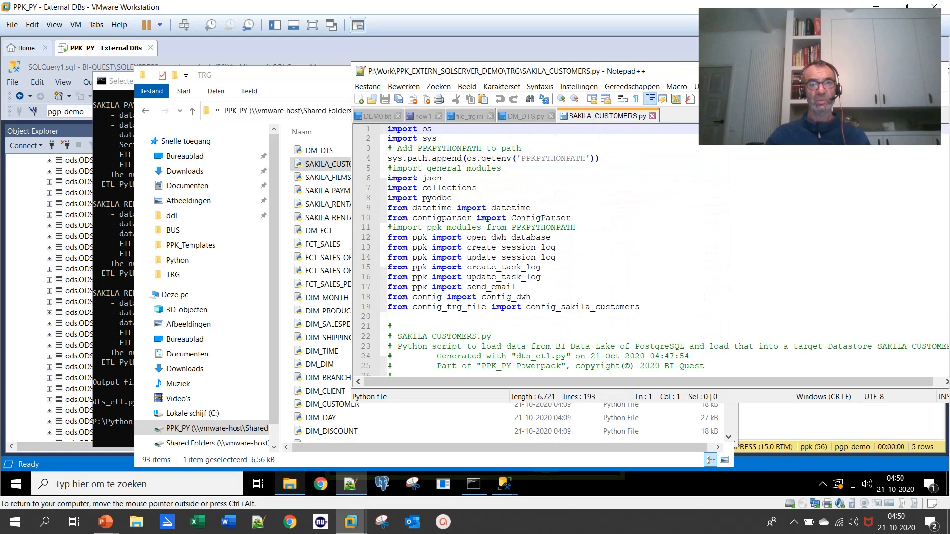
# Examine how SAKILA_CUSTOMERS.py reads the filetype, targetpath and filename settings from the sakila_customers section of file_trg.ini
pyautogui.scroll(-3, 464, 158)
pyautogui.scroll(-9, 465, 159)
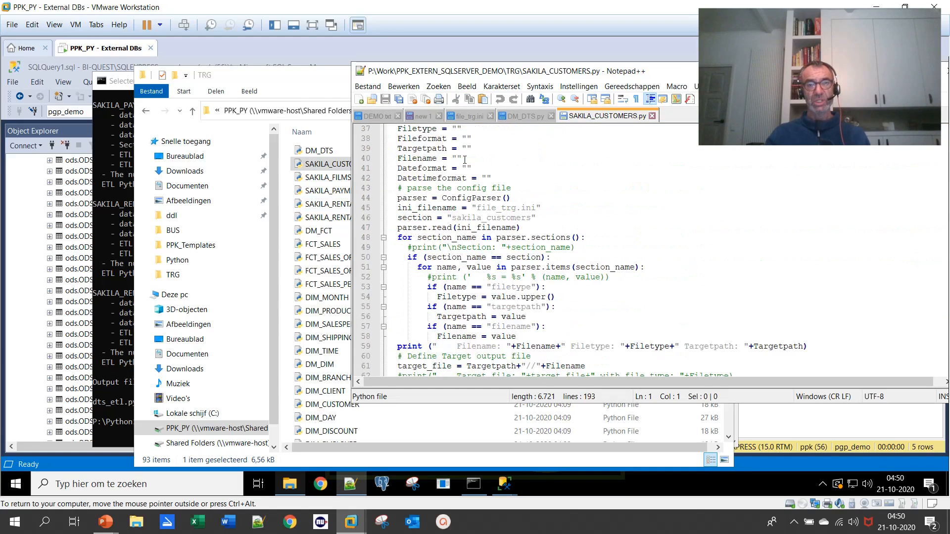
pyautogui.scroll(-2, 481, 182)
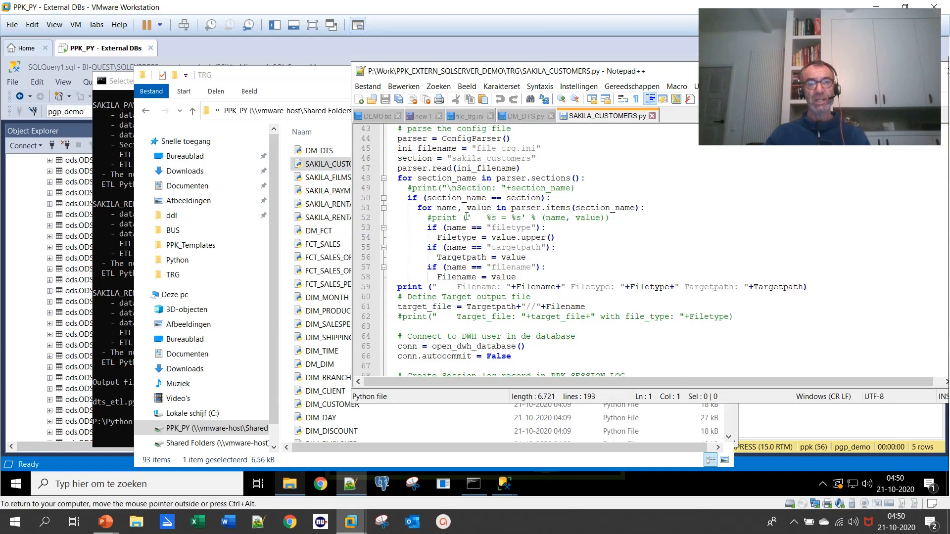
pyautogui.scroll(-2, 495, 208)
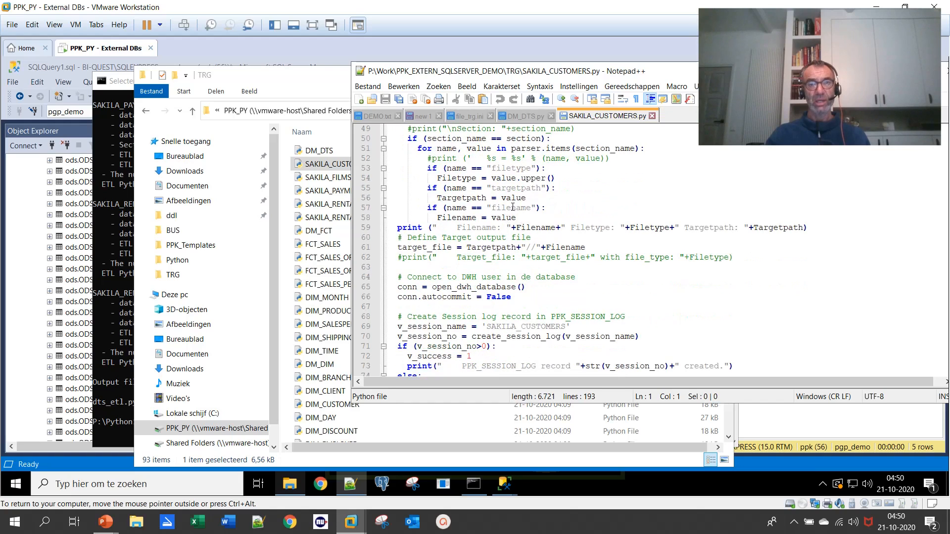
pyautogui.doubleClick(512, 207)
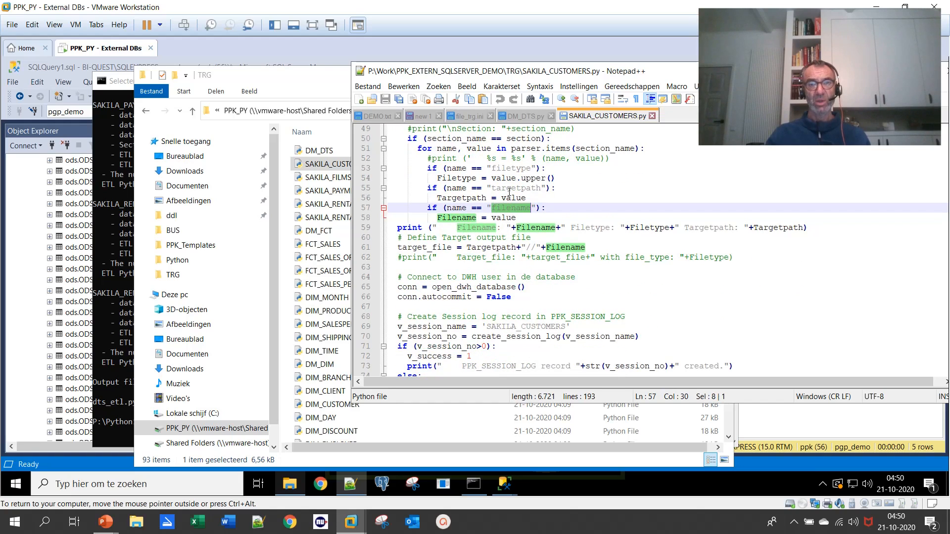
pyautogui.doubleClick(509, 188)
pyautogui.scroll(-3, 496, 197)
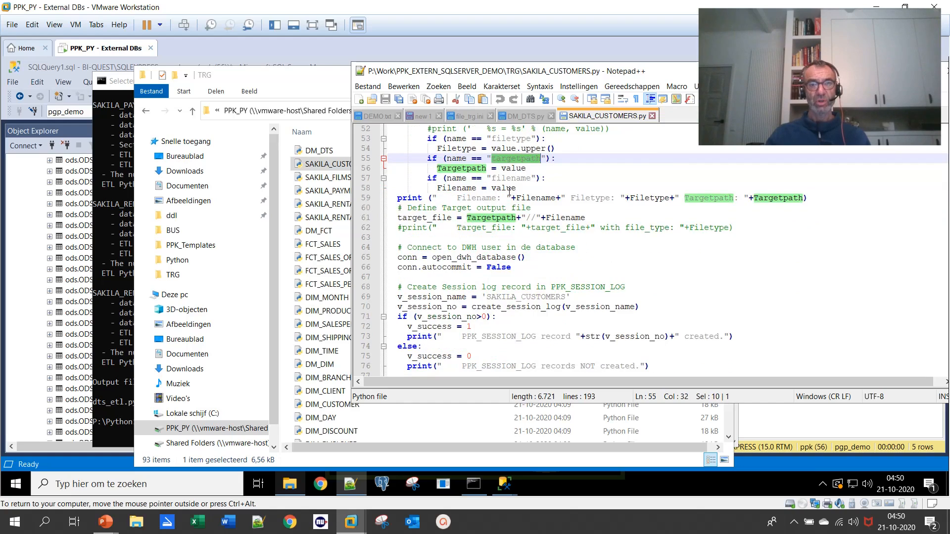
# Review the session logging, task variables and the SELECT statement on SAKILA_CUSTOMERS_VW for the JSON-file insert task
pyautogui.scroll(-2, 494, 261)
pyautogui.scroll(-3, 494, 261)
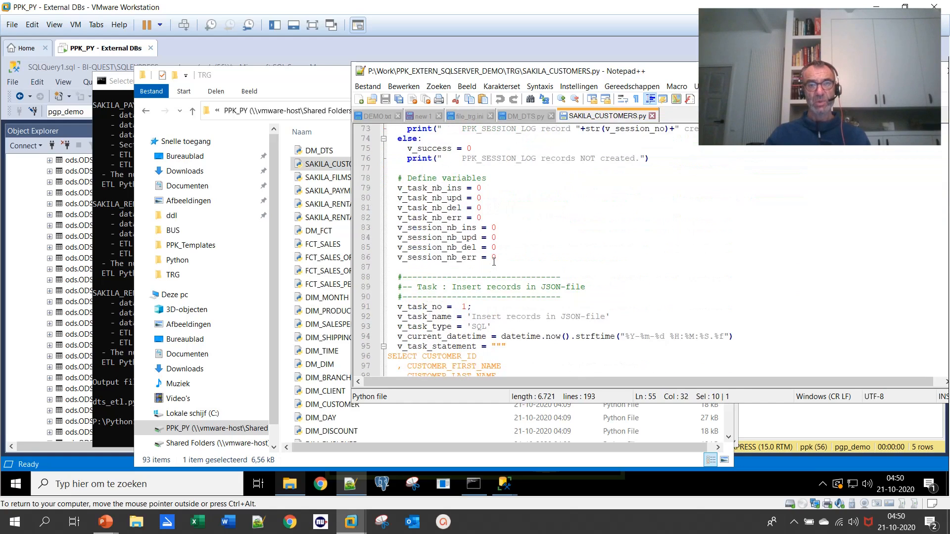
pyautogui.scroll(-3, 515, 223)
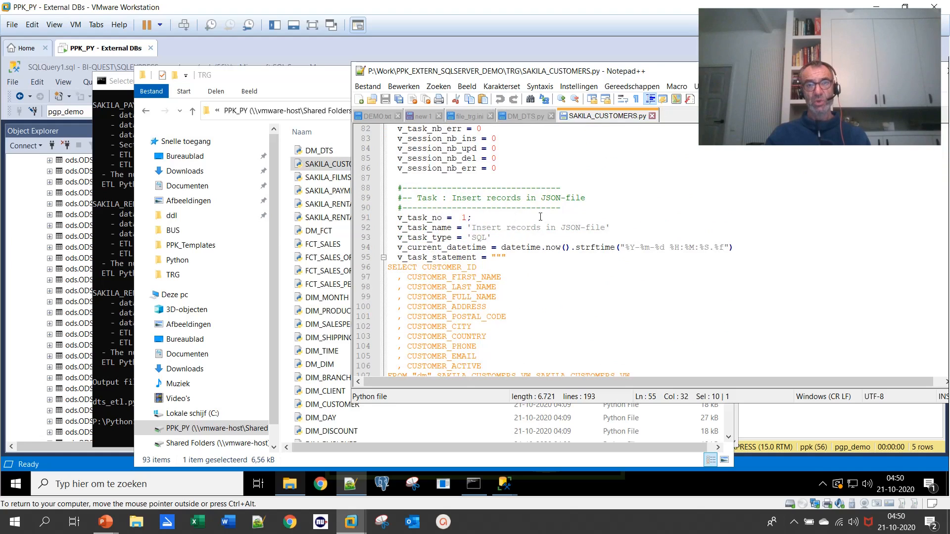
pyautogui.scroll(-3, 521, 234)
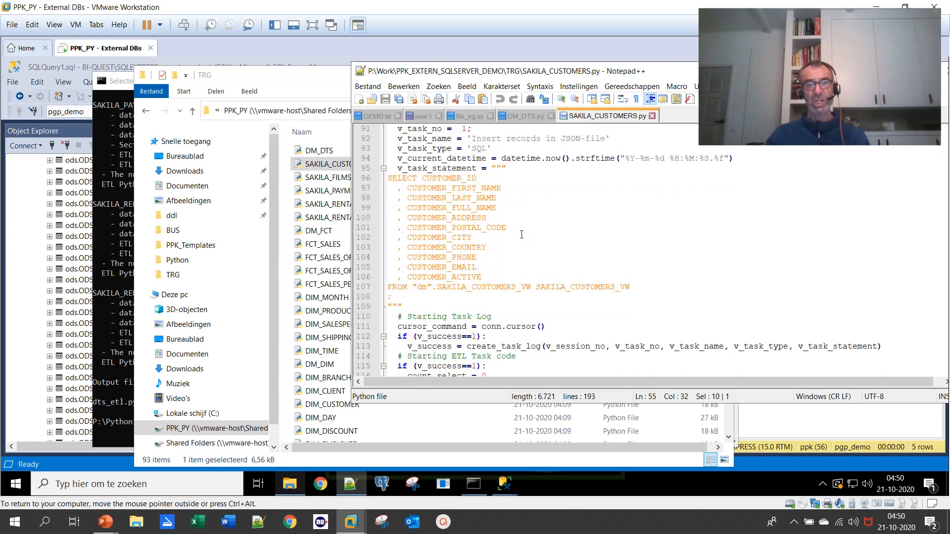
pyautogui.scroll(-1, 521, 234)
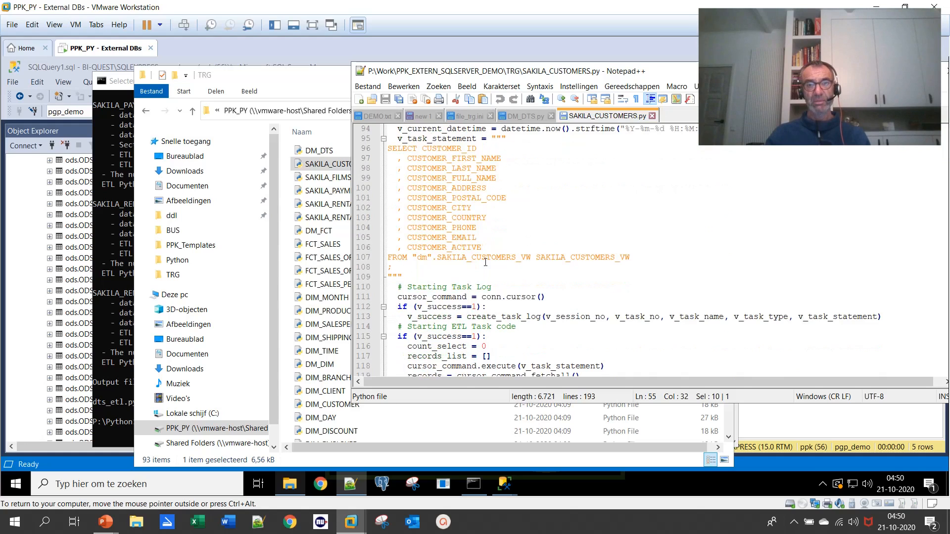
# Inspect the code that converts the fetched records to JSON, writes the output file and ends the task and session logs
pyautogui.scroll(-6, 507, 268)
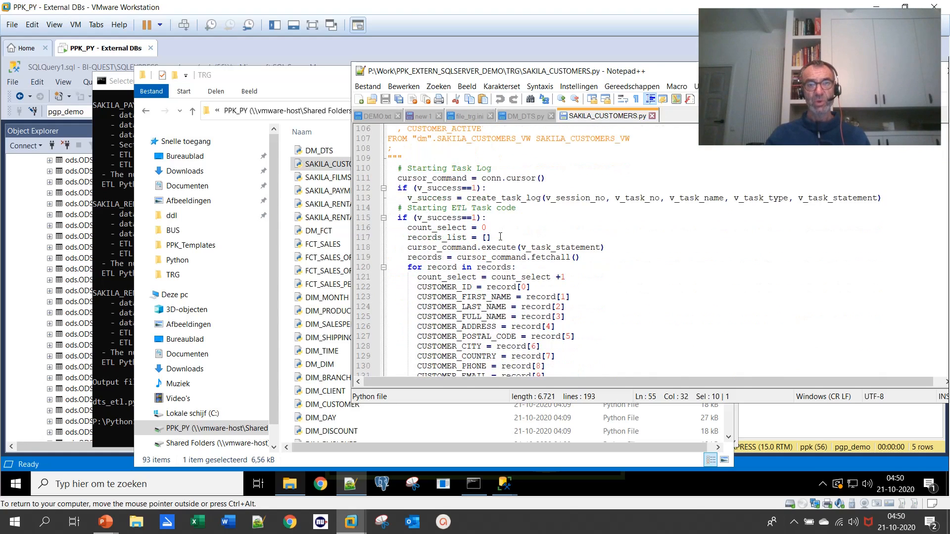
pyautogui.scroll(-6, 500, 237)
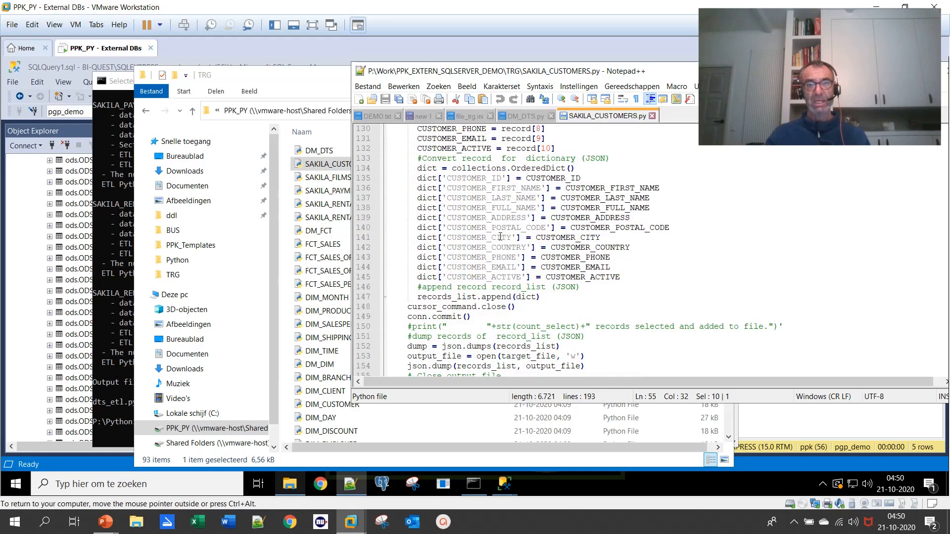
pyautogui.scroll(-3, 507, 236)
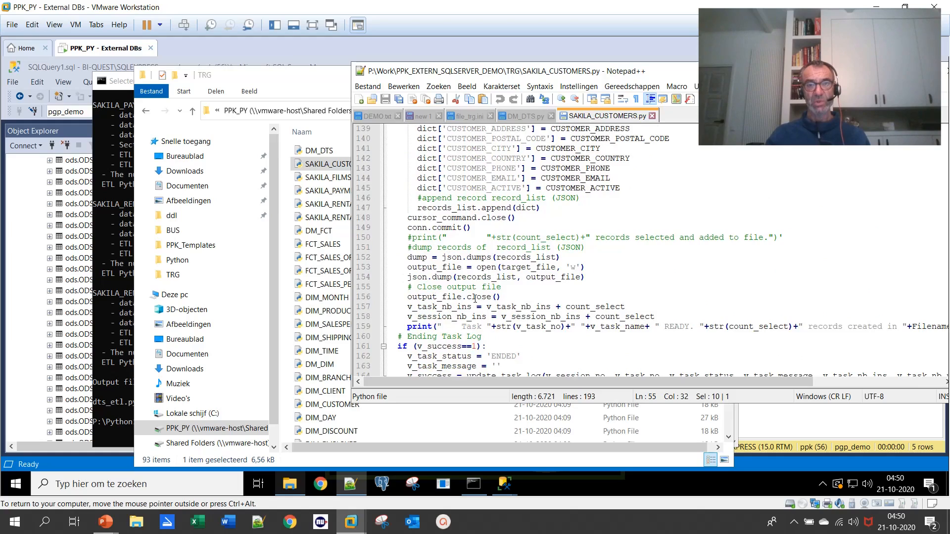
pyautogui.scroll(-4, 462, 305)
pyautogui.scroll(-5, 475, 298)
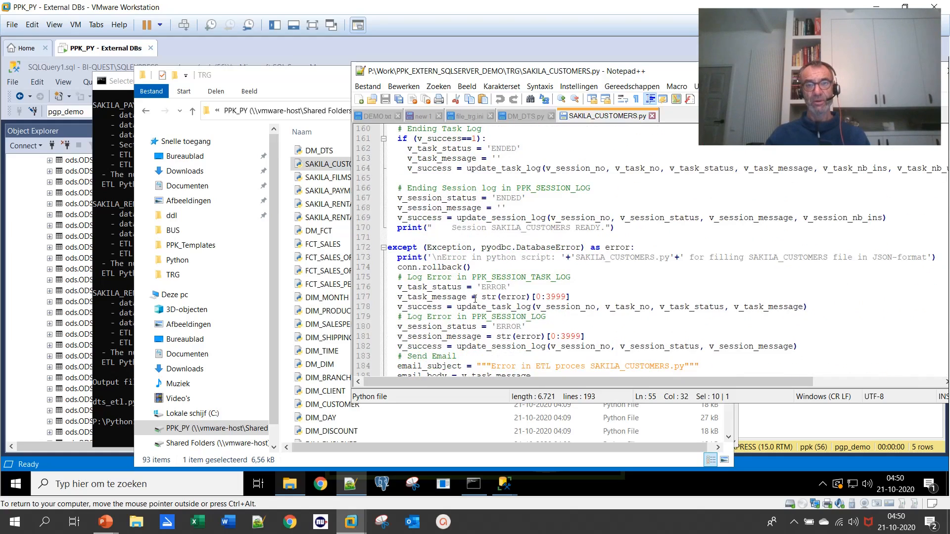
# Examine the exception block's error logging to PPK_SESSION_TASK_LOG and PPK_SESSION_LOG, including the ERROR status and the 3999-character message limit
pyautogui.scroll(1, 475, 299)
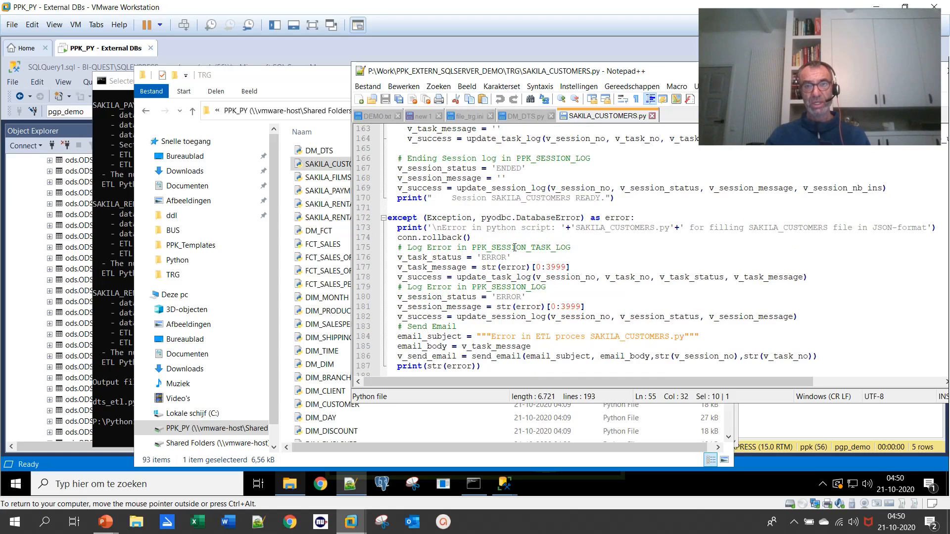
pyautogui.doubleClick(515, 248)
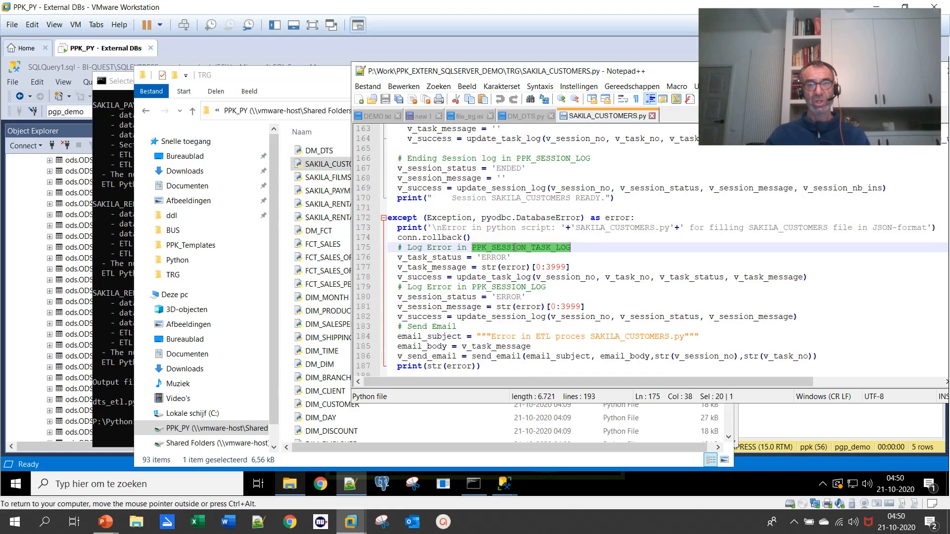
pyautogui.doubleClick(493, 286)
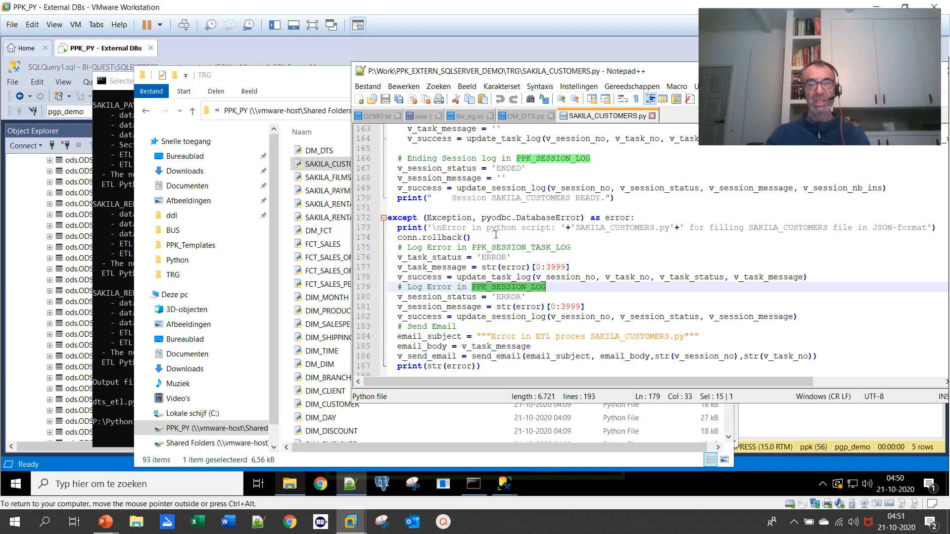
pyautogui.doubleClick(445, 218)
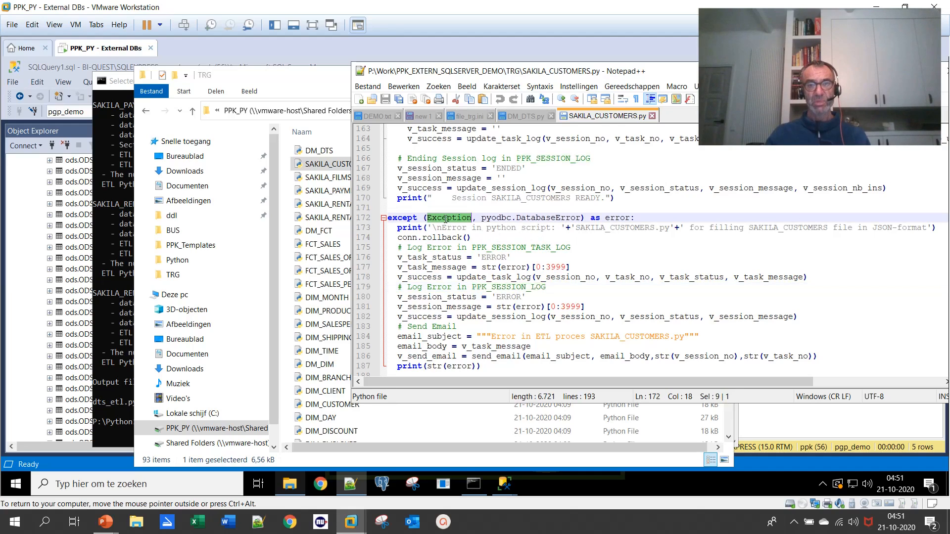
pyautogui.doubleClick(501, 297)
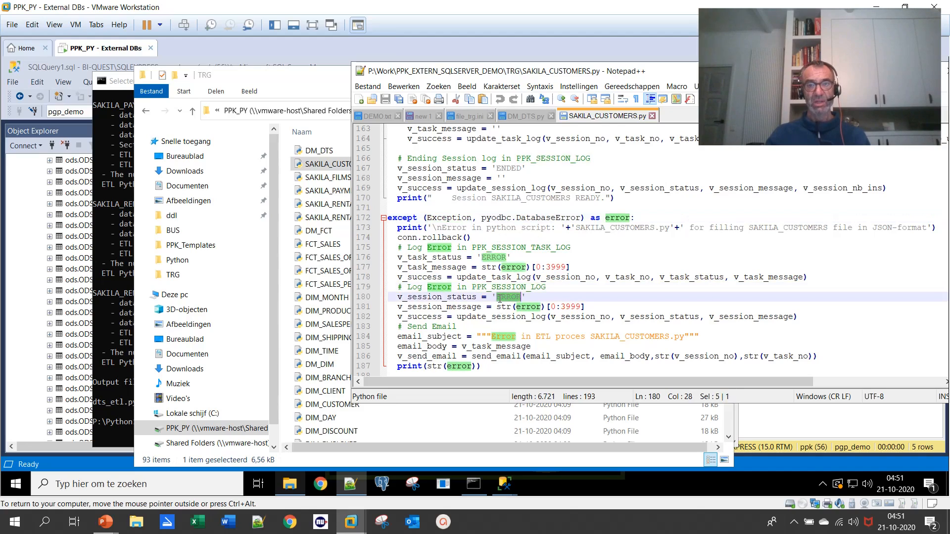
pyautogui.doubleClick(563, 307)
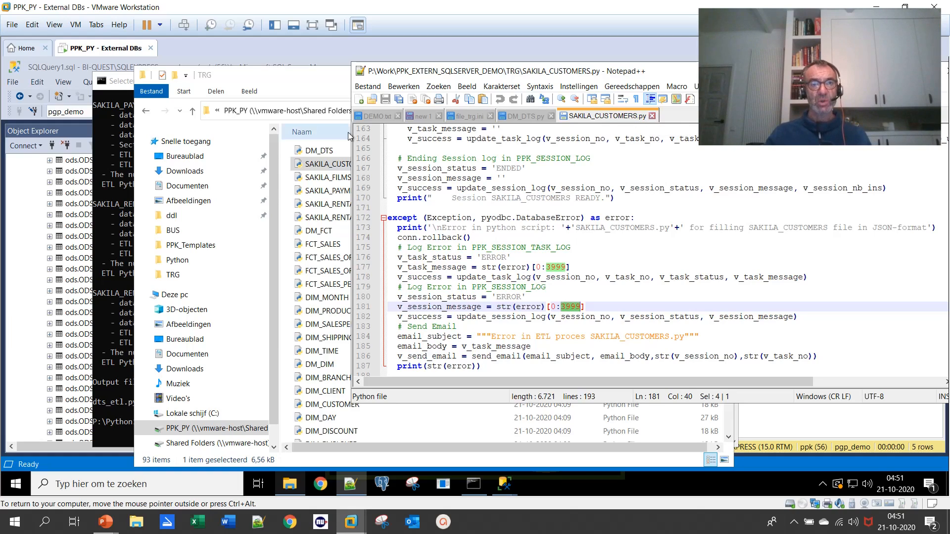
# Switch back to the PPK Python command window at the P:\Python prompt
pyautogui.click(102, 282)
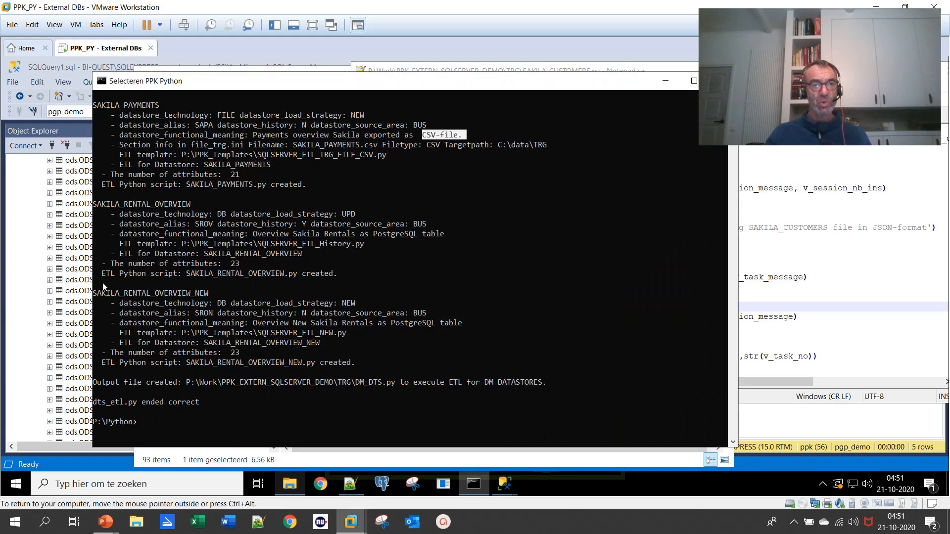